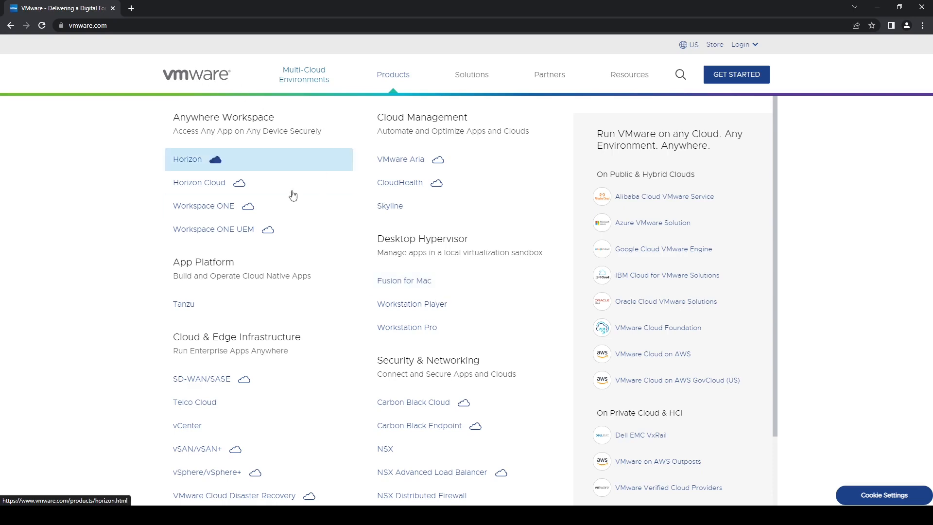
Open the VMware Workstation Player product page and go to the Workstation Player 17.0 download files for Windows and Linux
left_click(425, 305)
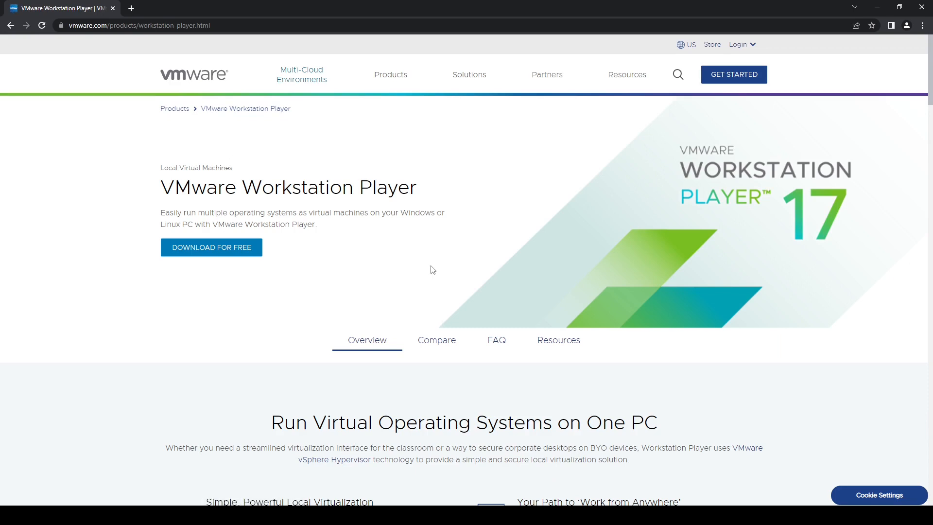
left_click(216, 254)
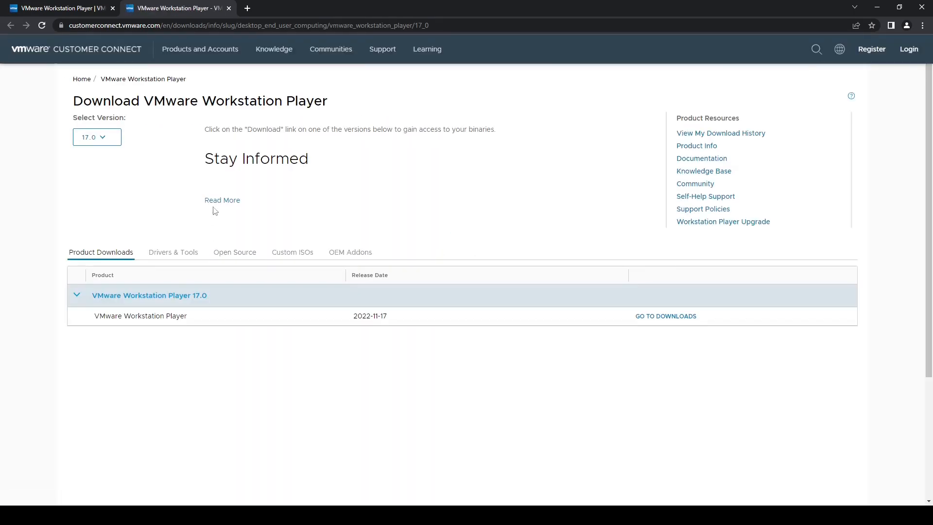
left_click(685, 319)
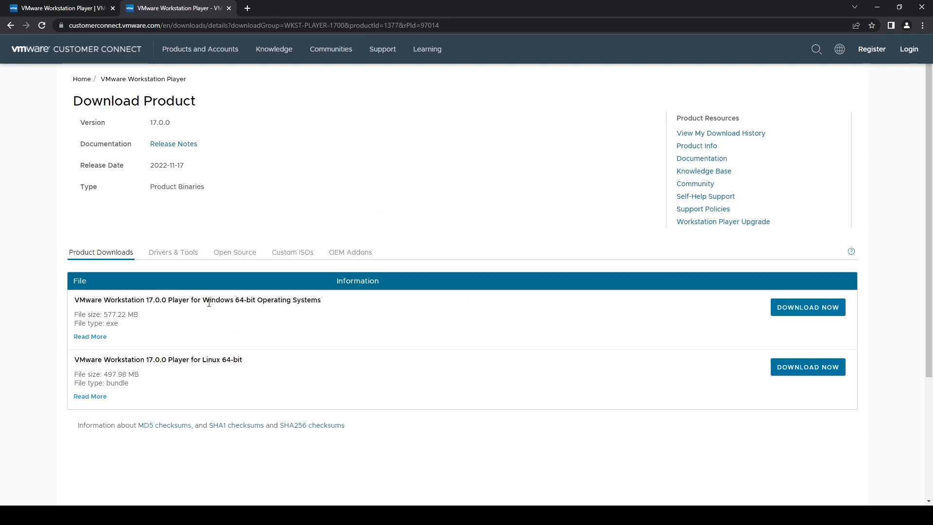
left_click(202, 360)
left_click_drag(101, 315, 175, 325)
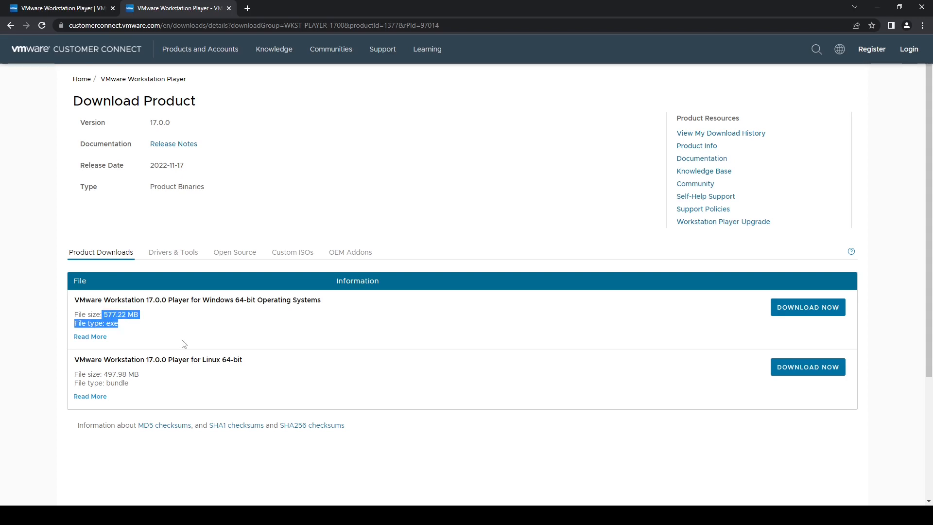
left_click(177, 332)
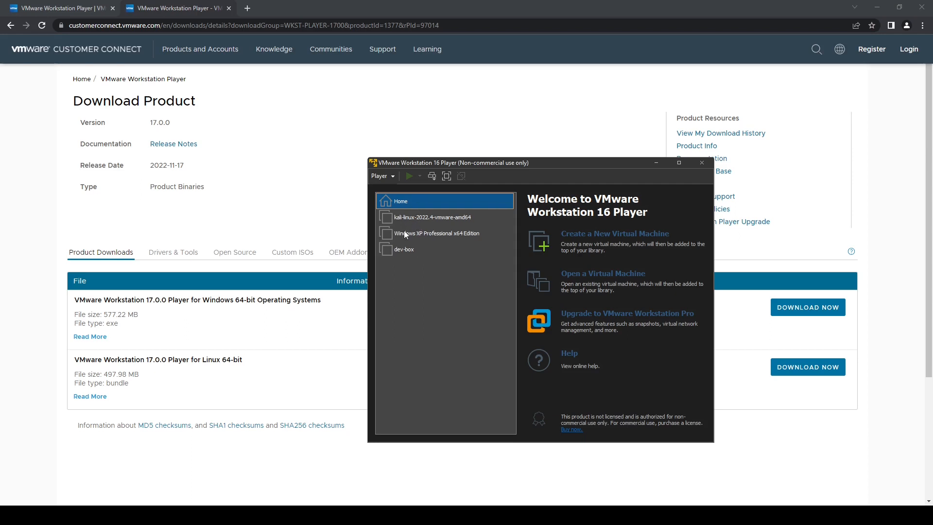
Minimize the VMware Workstation 16 Player window and replace the two VMware browser tabs with a new blank tab
left_click_drag(559, 164, 471, 130)
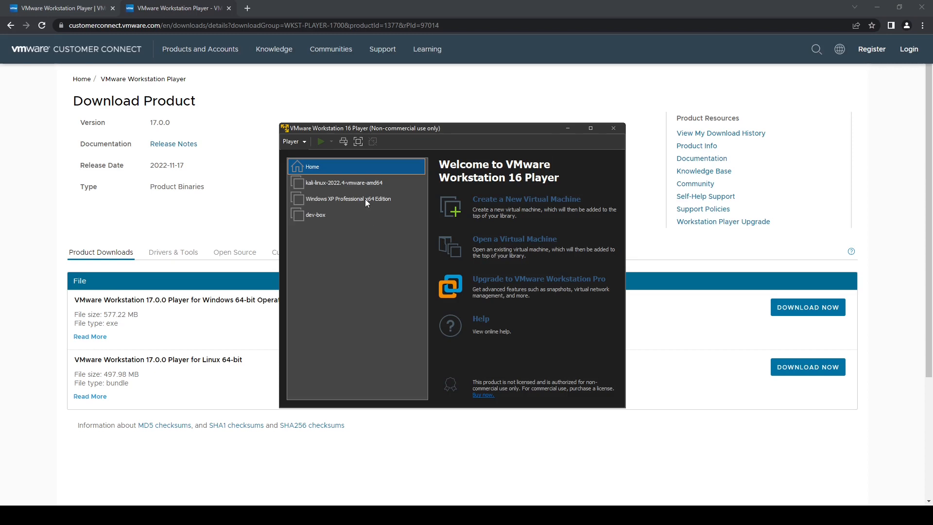
left_click(568, 128)
left_click(248, 8)
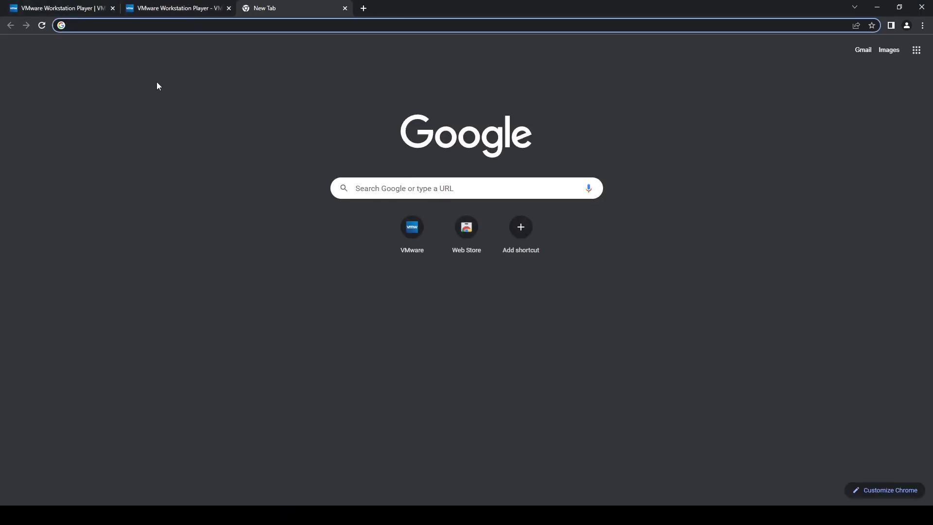
left_click(114, 9)
left_click(113, 9)
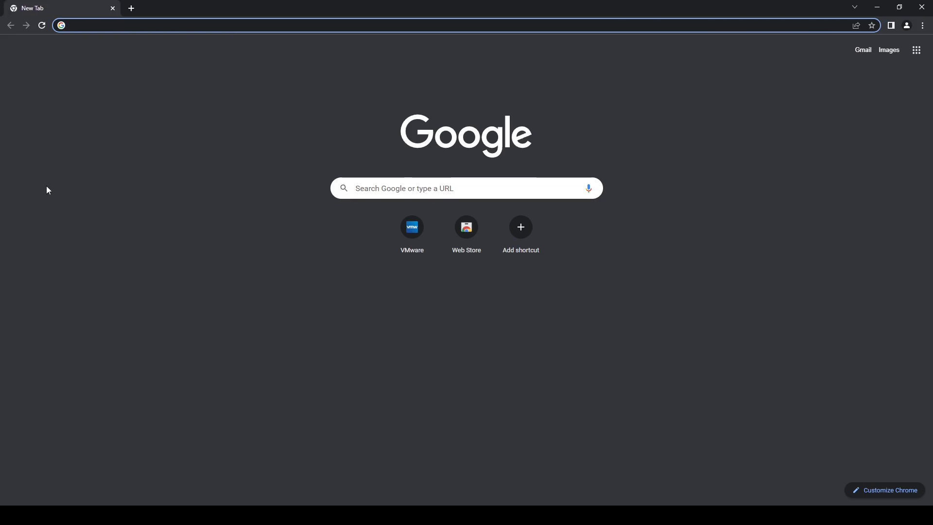
Search the web for "kali linux"
left_click(106, 27)
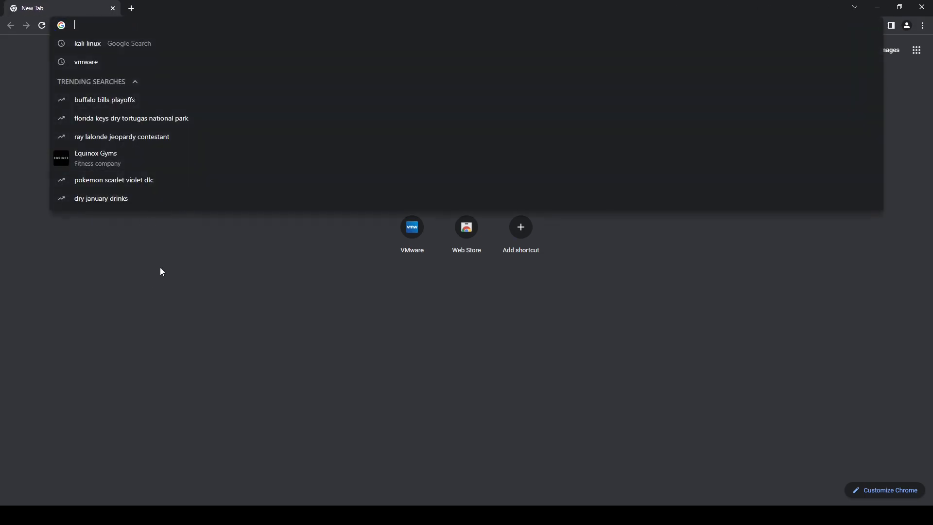
type("kali linux")
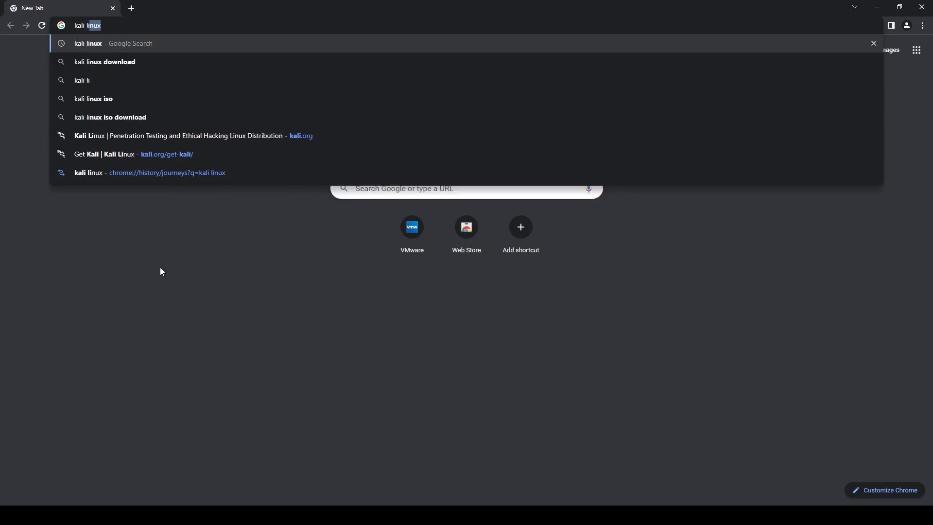
key("Return")
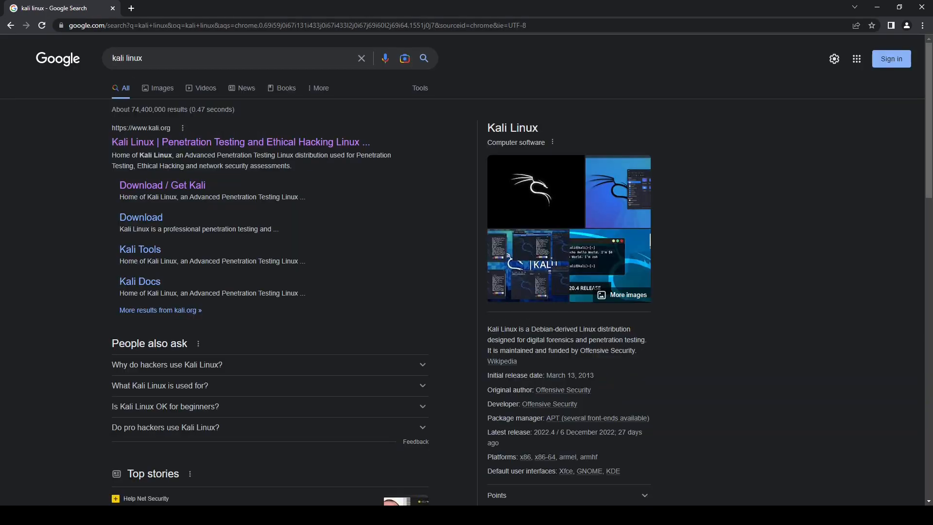
left_click(159, 144)
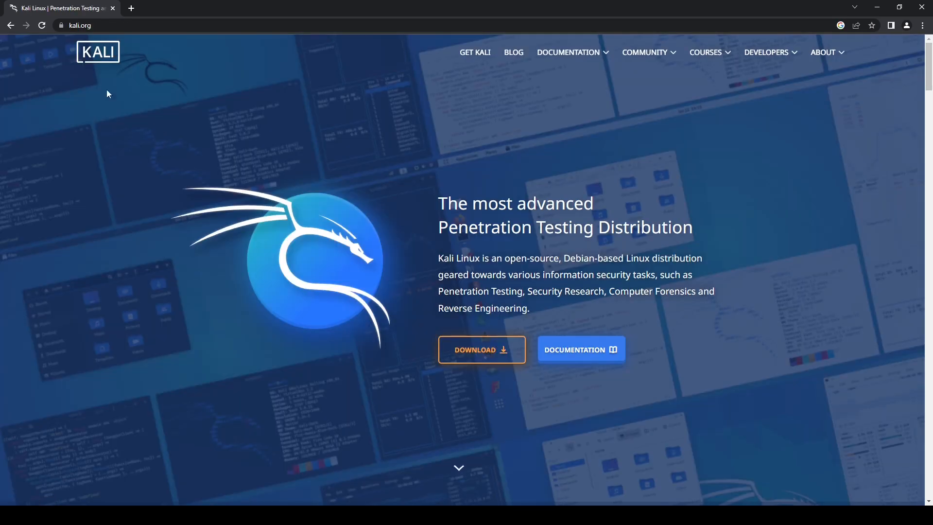
left_click(10, 25)
scroll(197, 368, "down", 5)
scroll(248, 380, "up", 5)
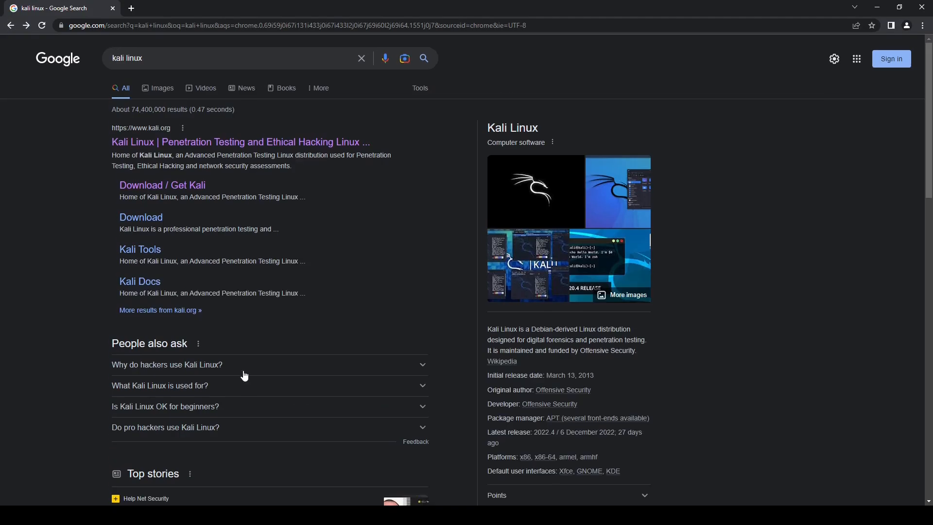
Open the official Kali Linux site and go to its prebuilt virtual machine downloads, showing the 64-bit VMware image
left_click(151, 147)
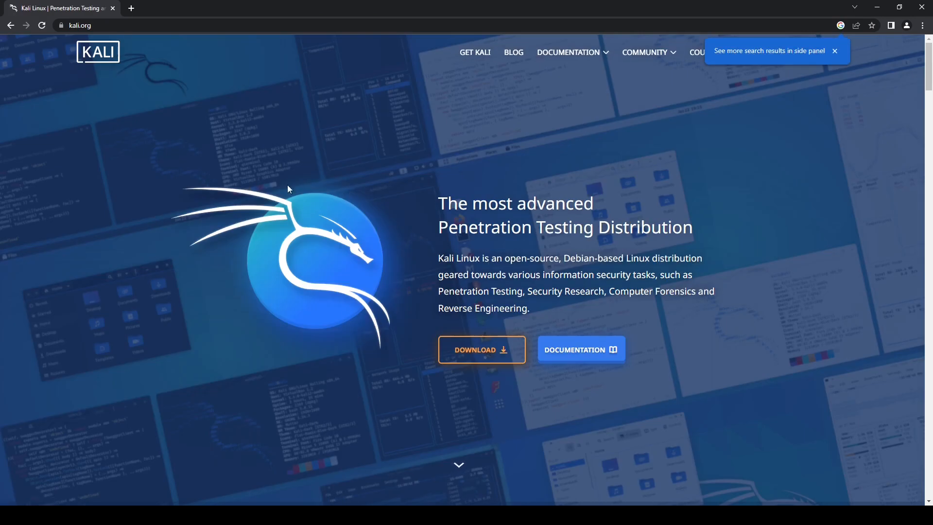
left_click(470, 357)
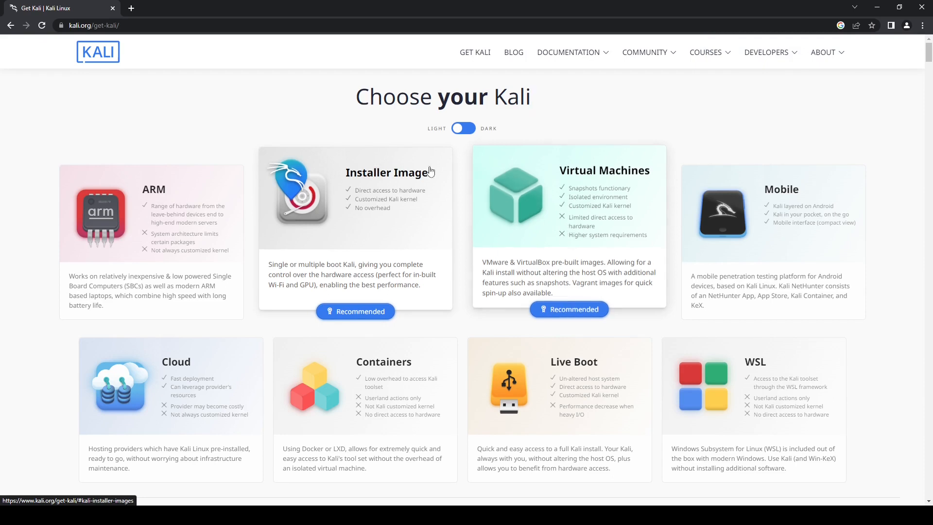
left_click(570, 241)
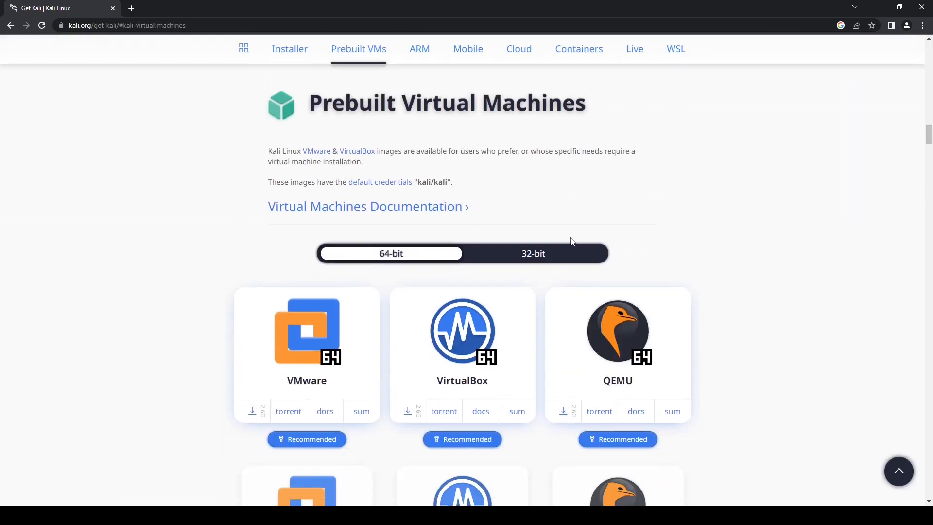
scroll(175, 339, "down", 1)
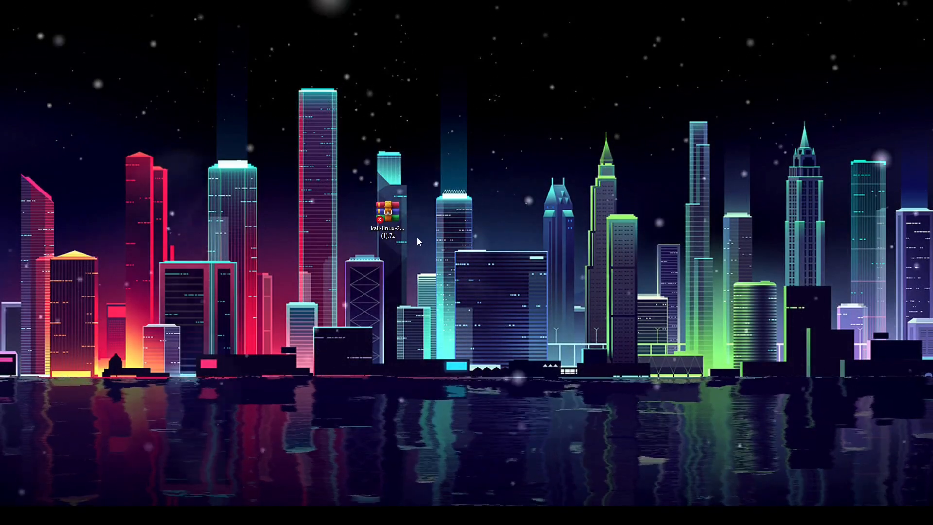
double_click(391, 228)
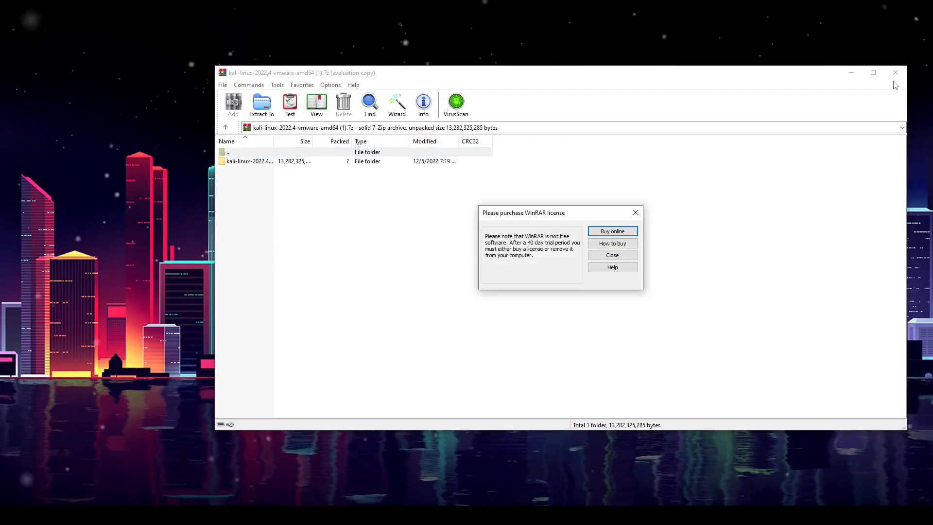
left_click(634, 217)
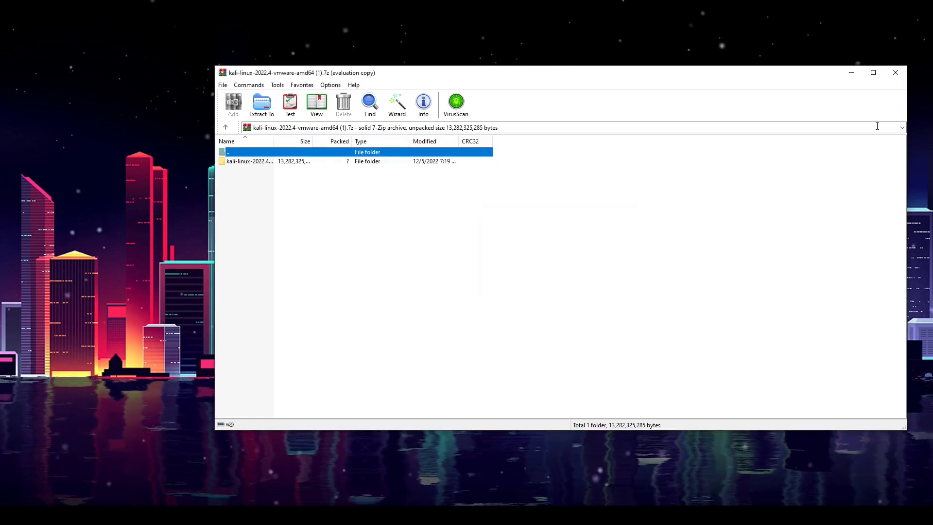
left_click(896, 73)
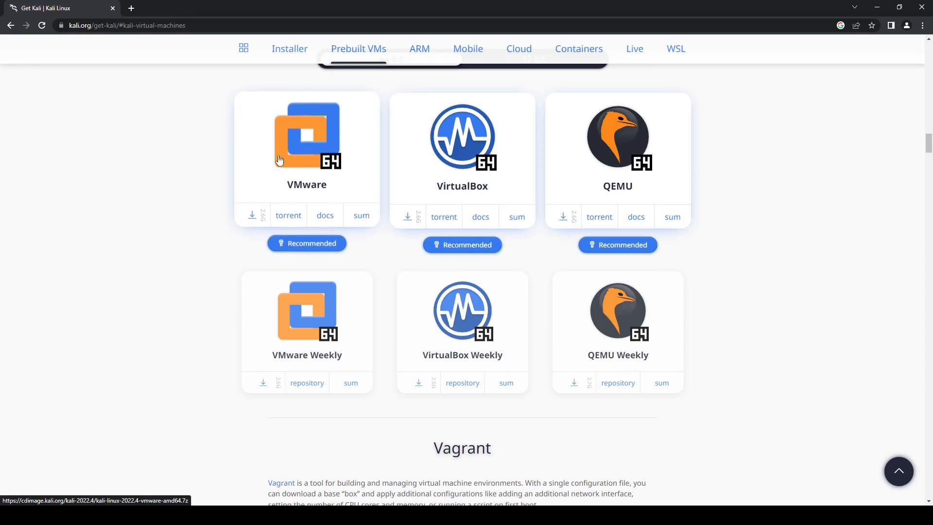
left_click(880, 7)
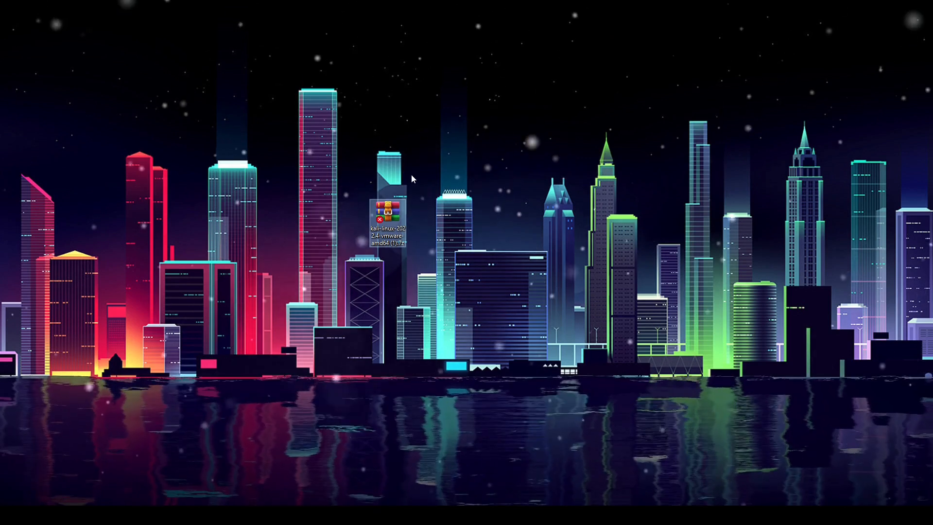
double_click(388, 214)
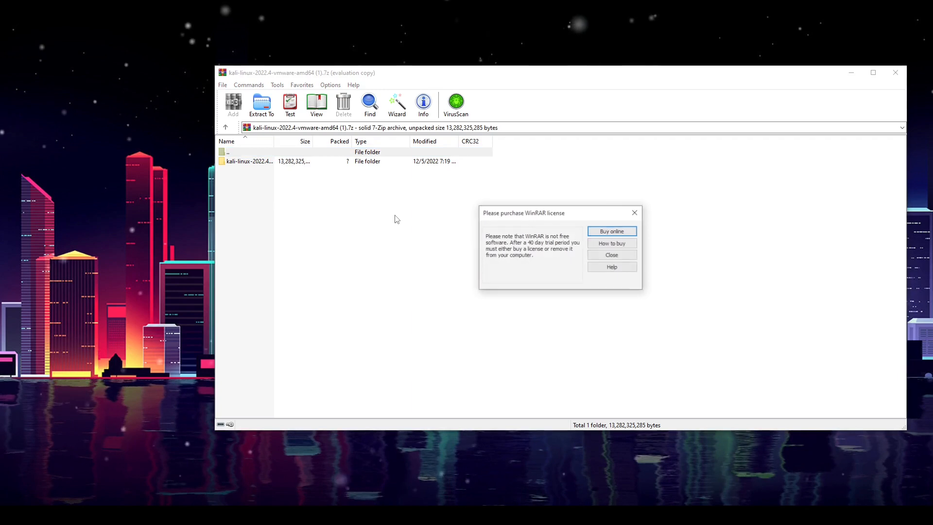
left_click(634, 213)
left_click_drag(475, 76, 412, 88)
left_click(831, 86)
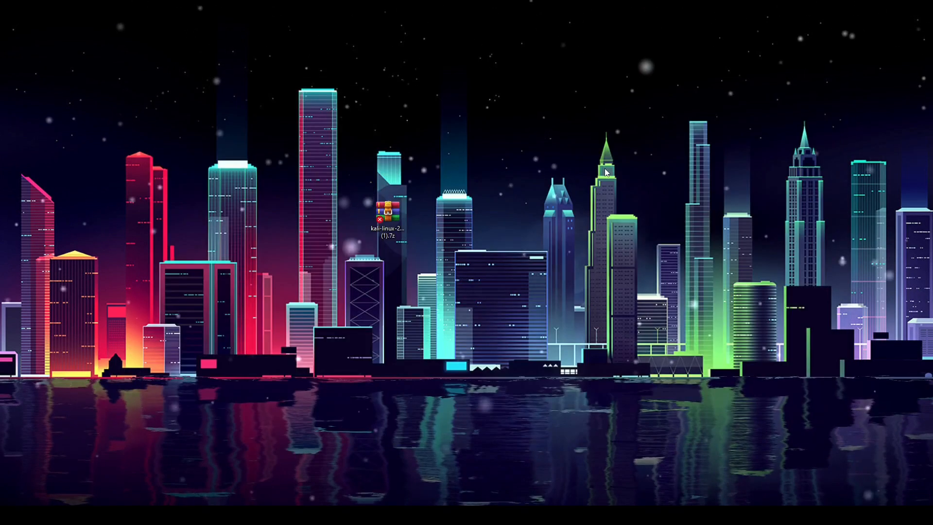
Extract the kali-linux-2022.4-vmware-amd64.vmwarevm folder from the downloaded 7z archive onto the desktop and close the archive
left_click(388, 214)
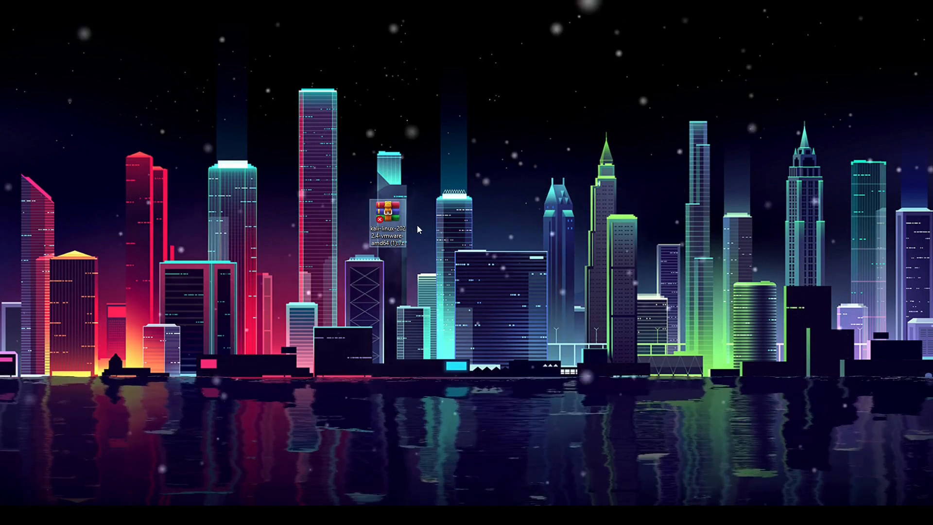
double_click(389, 214)
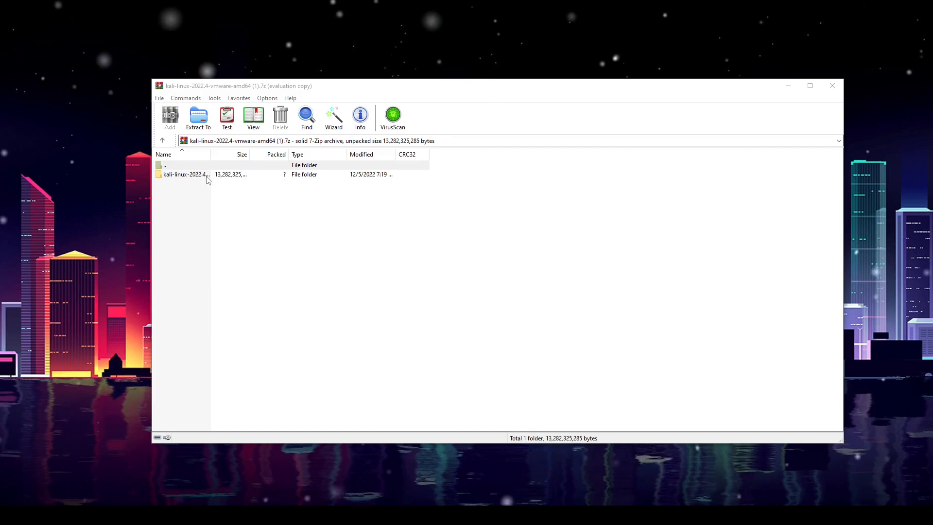
left_click(195, 176)
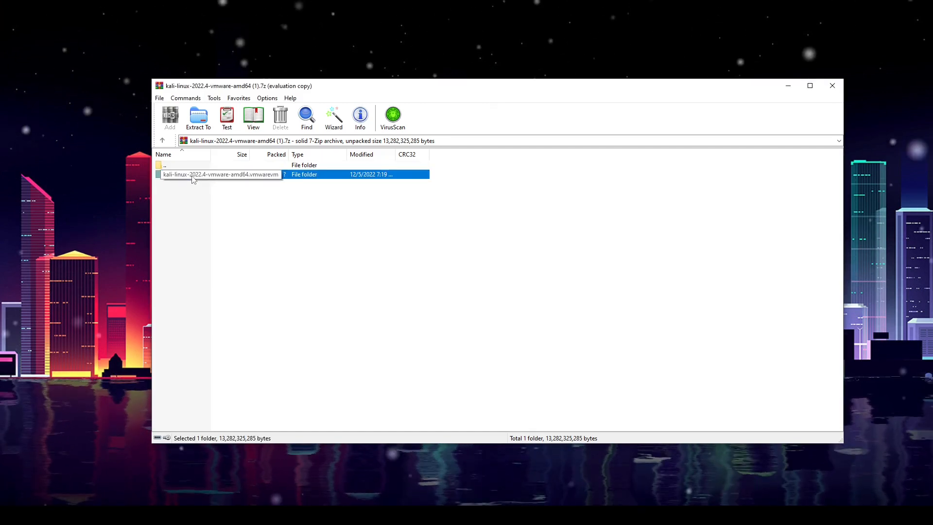
left_click_drag(331, 89, 483, 86)
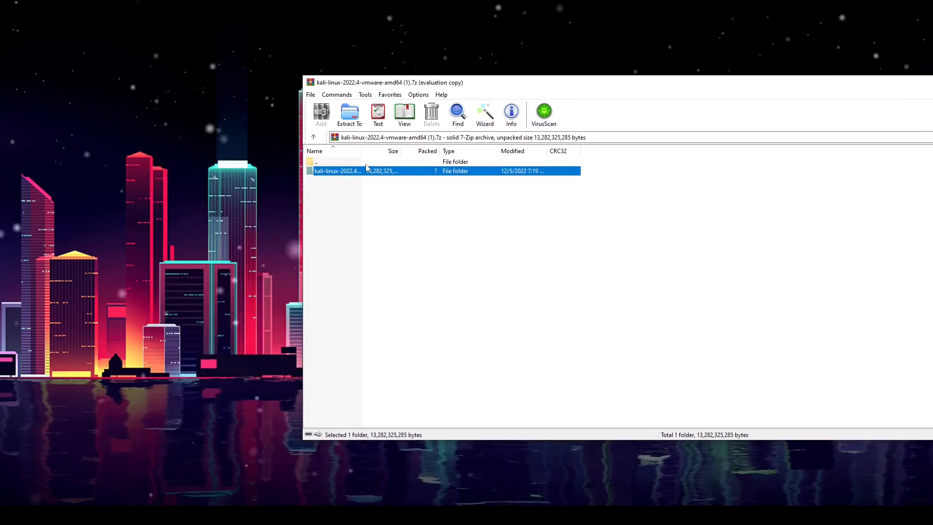
left_click_drag(546, 83, 345, 93)
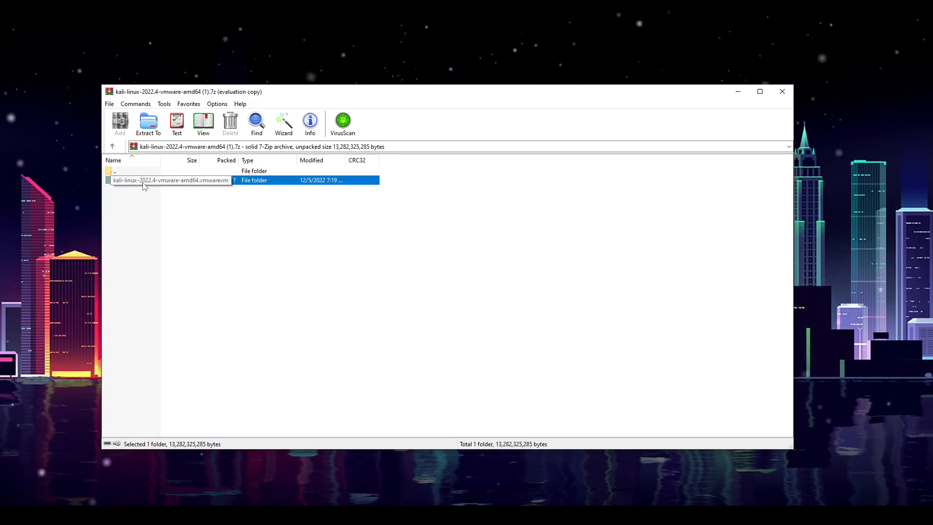
left_click_drag(145, 186, 329, 50)
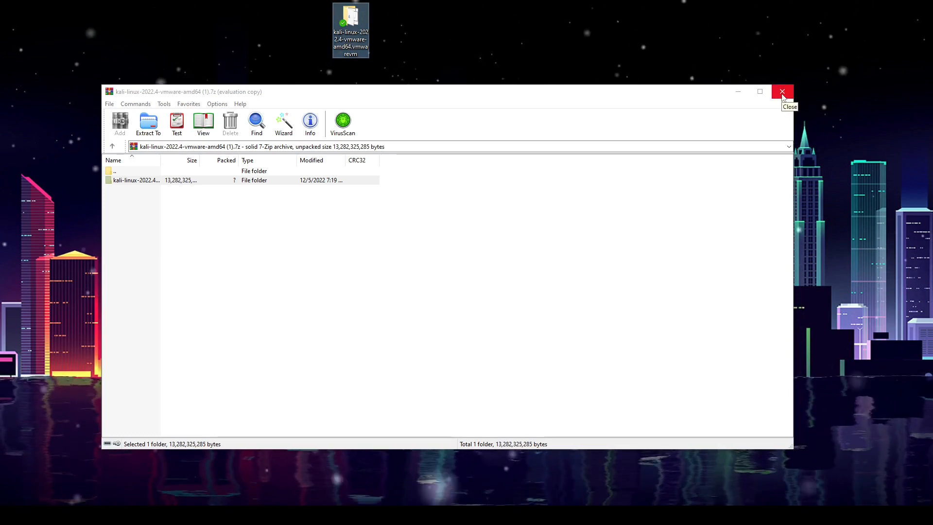
left_click(782, 92)
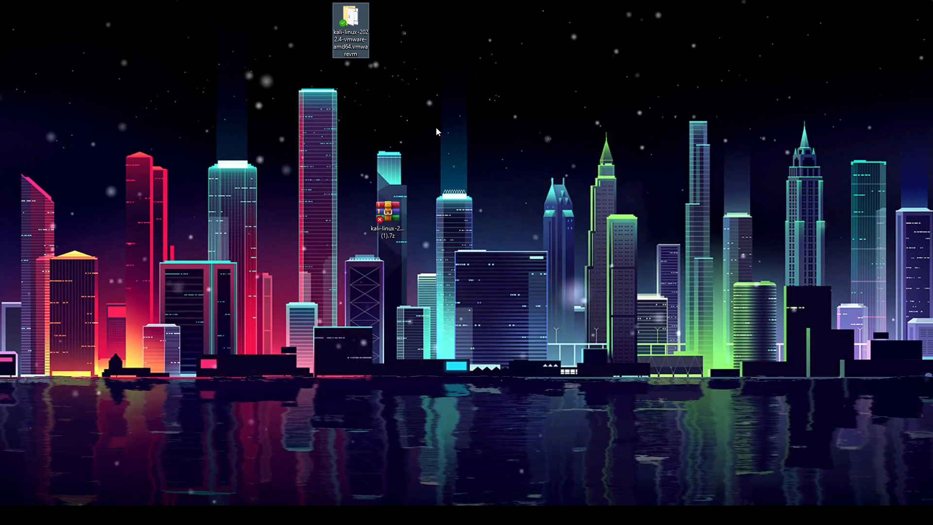
left_click_drag(593, 134, 619, 86)
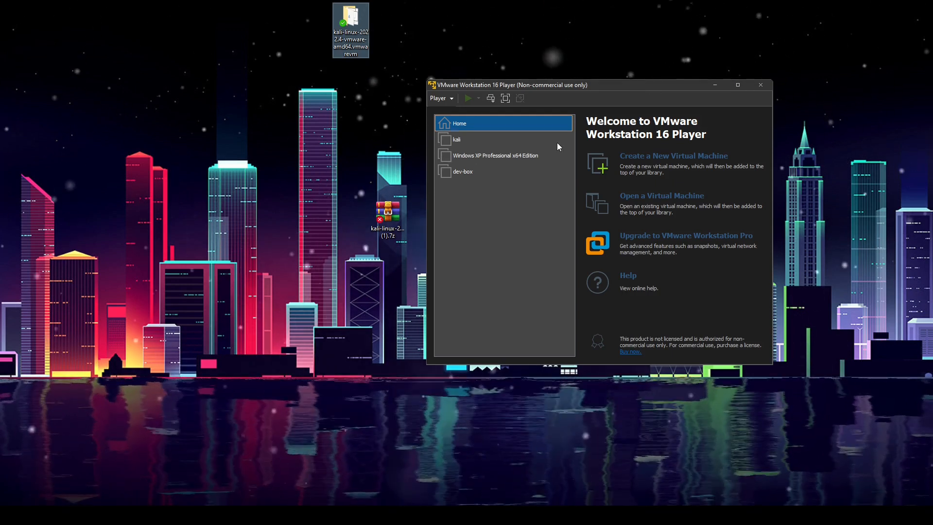
left_click(437, 98)
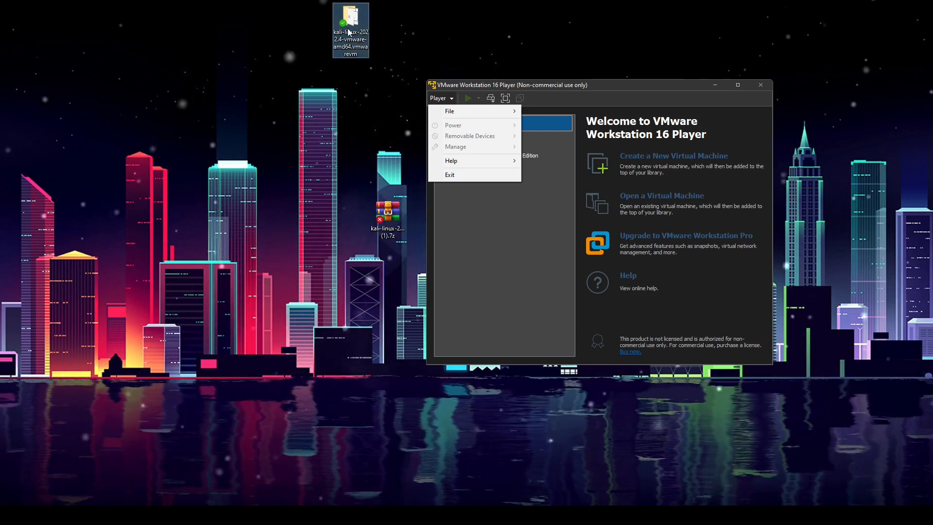
left_click(364, 127)
Open the extracted Kali folder on the desktop, look through its virtual machine files and close it
double_click(350, 19)
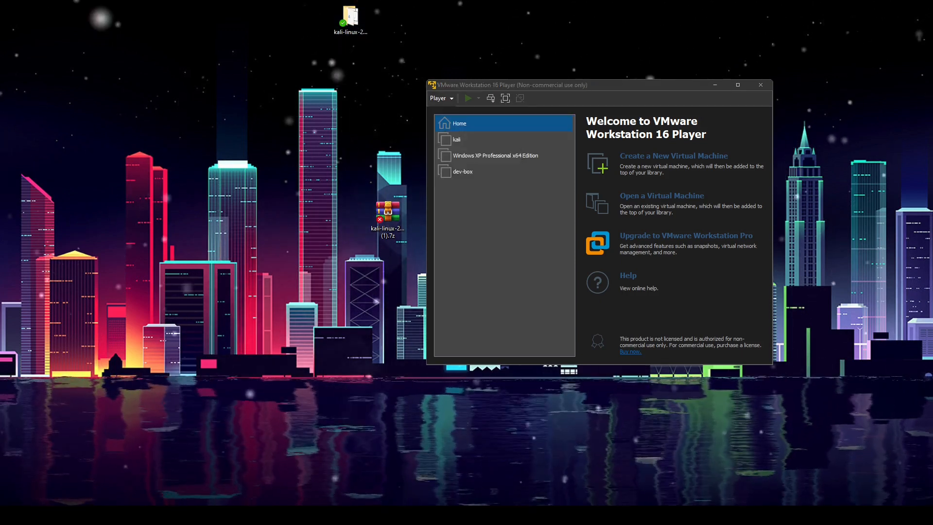
scroll(379, 235, "down", 3)
scroll(371, 273, "down", 3)
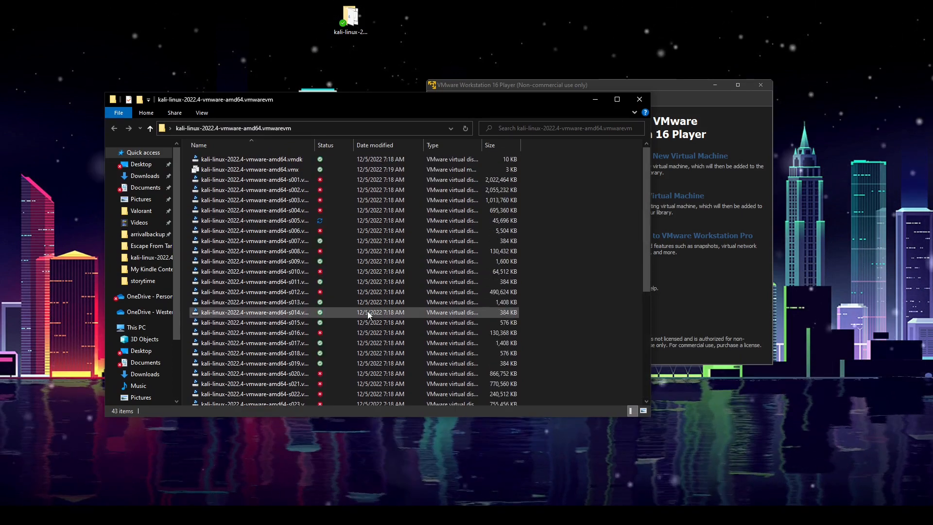
left_click(639, 99)
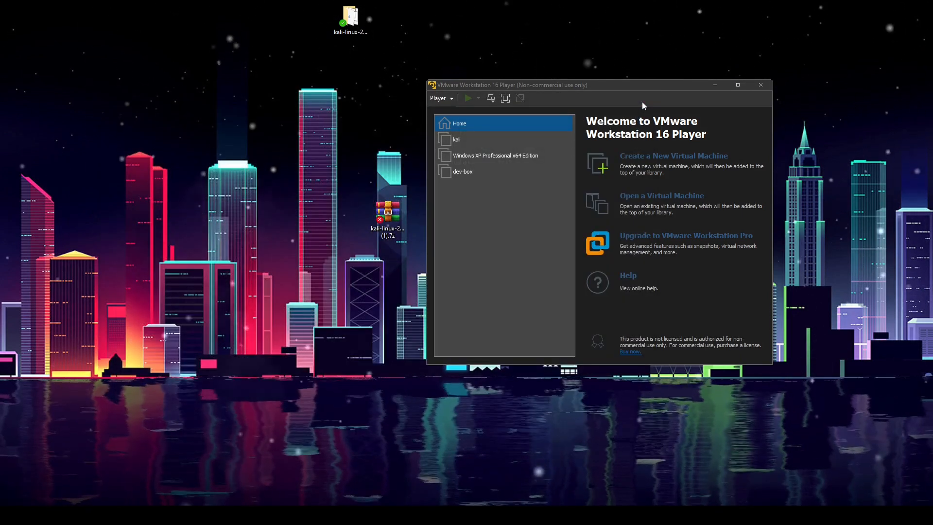
Open kali-linux-2022.4-vmware-amd64.vmx from the extracted Kali folder on the desktop as an existing virtual machine in VMware Player
left_click(440, 98)
mouse_move(448, 111)
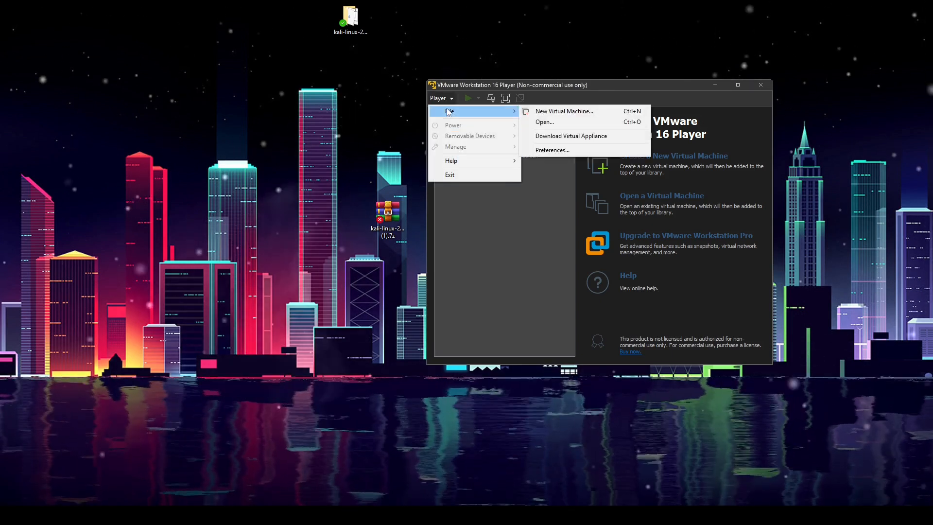
left_click(572, 122)
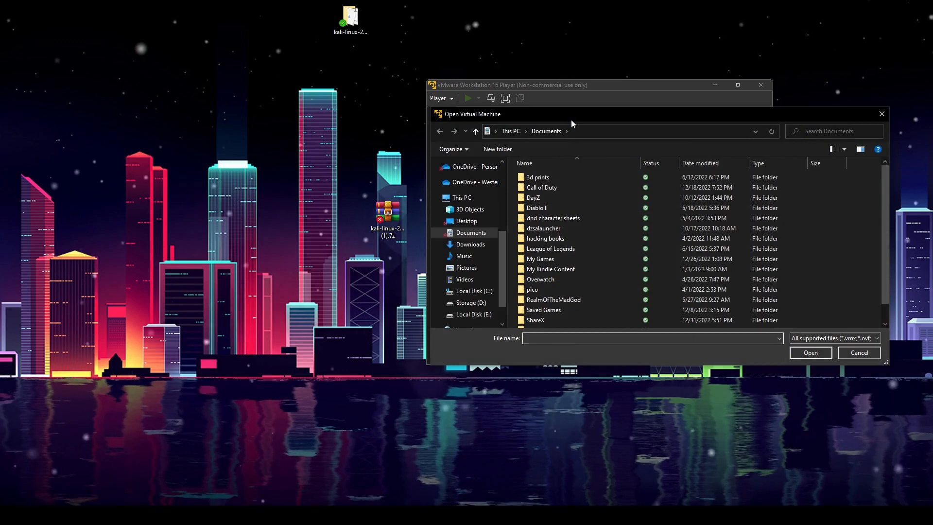
scroll(484, 207, "up", 5)
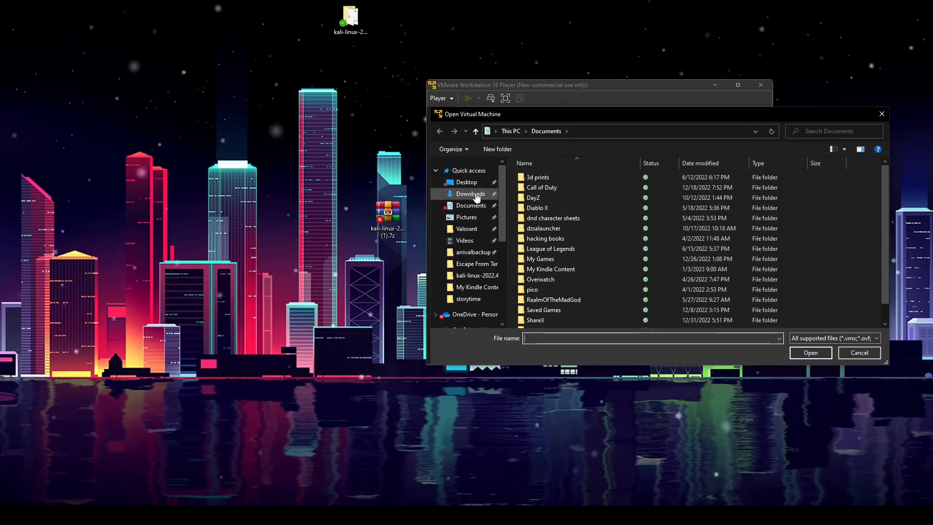
left_click(468, 183)
double_click(559, 188)
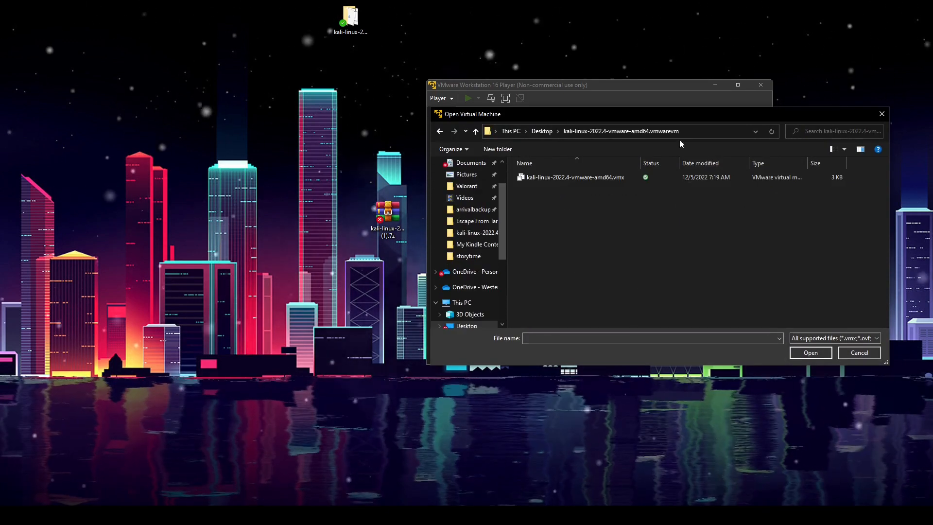
left_click(564, 179)
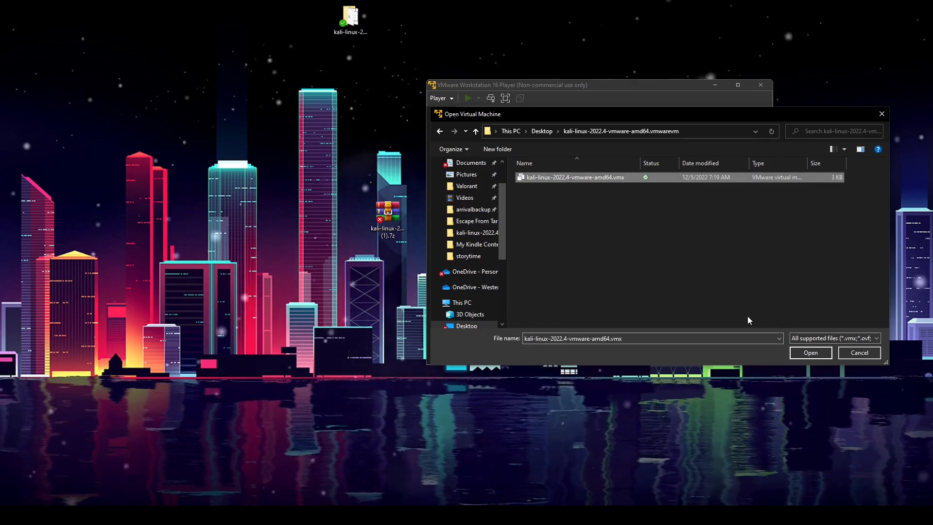
left_click(818, 353)
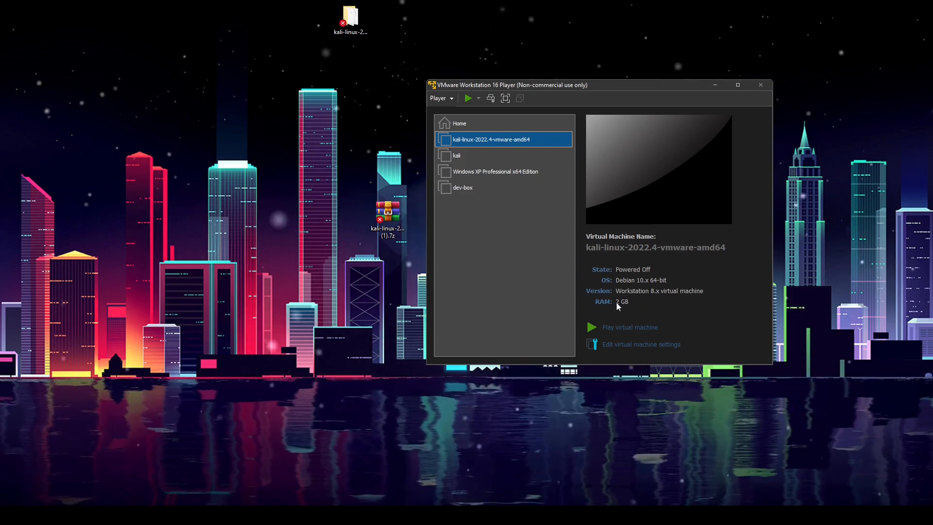
Review the Kali virtual machine's memory, processor and hard disk settings, then close the settings dialog
left_click(632, 345)
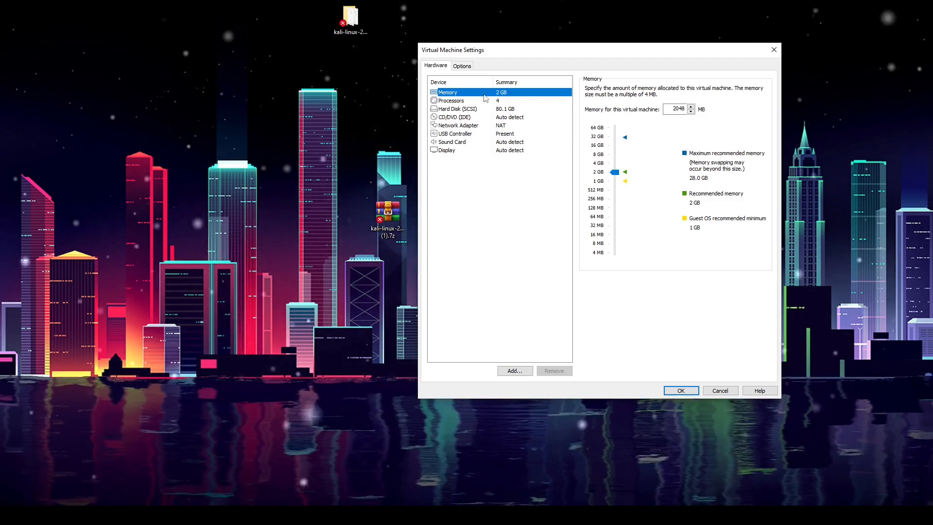
left_click(498, 101)
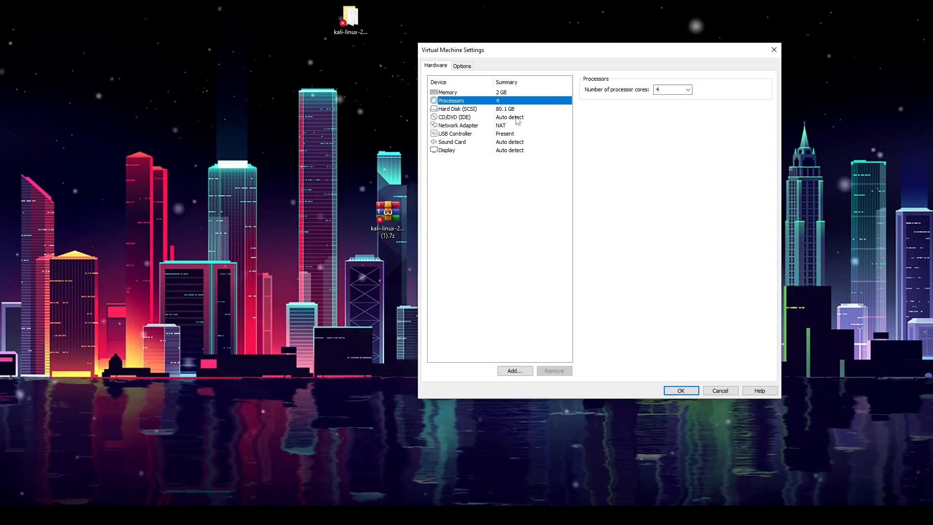
left_click(479, 109)
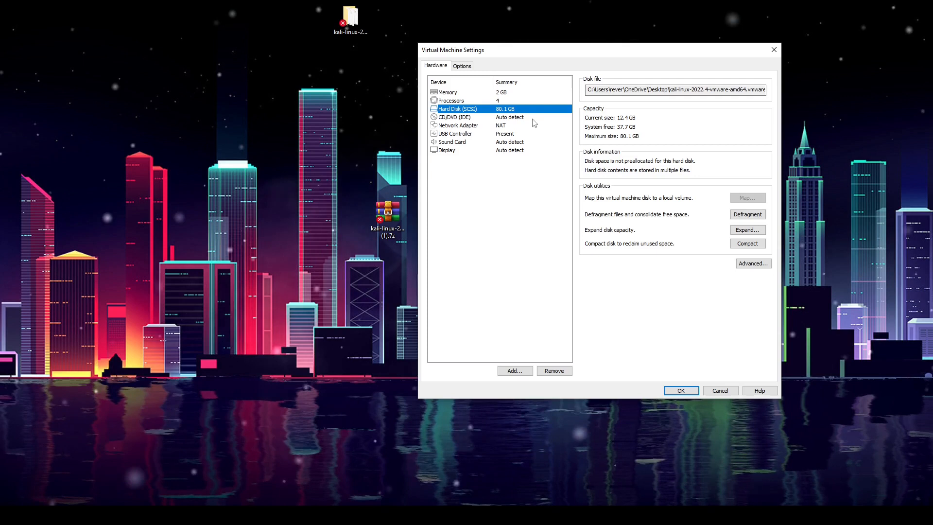
key("Up")
key("Up")
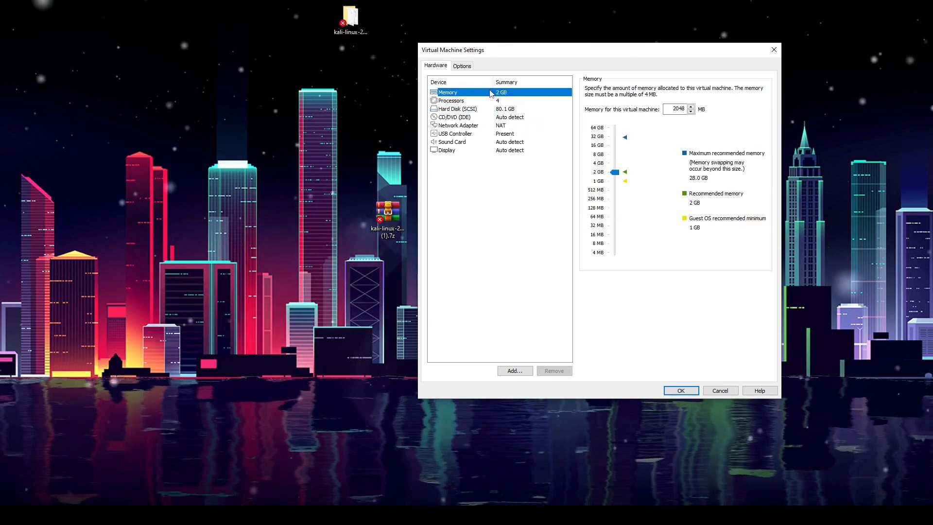
key("Down")
key("Down")
key("Up")
key("Up")
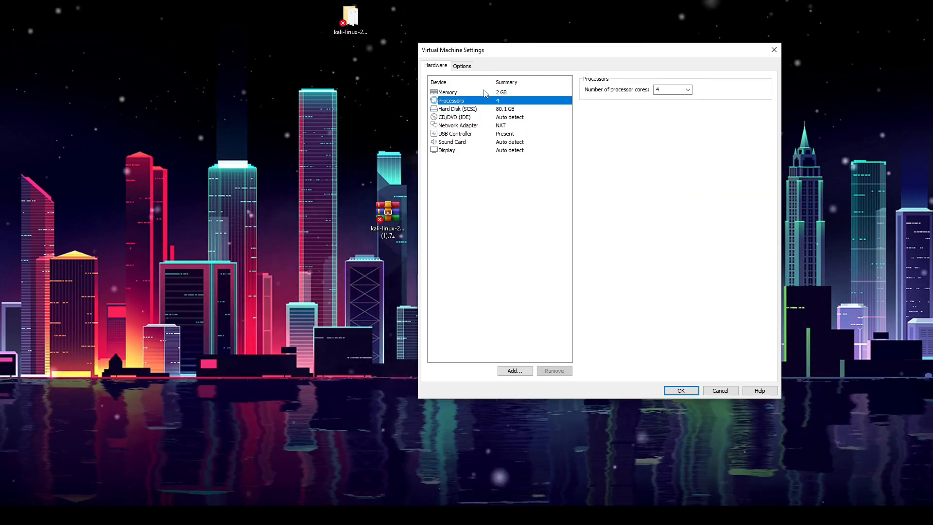
left_click(681, 390)
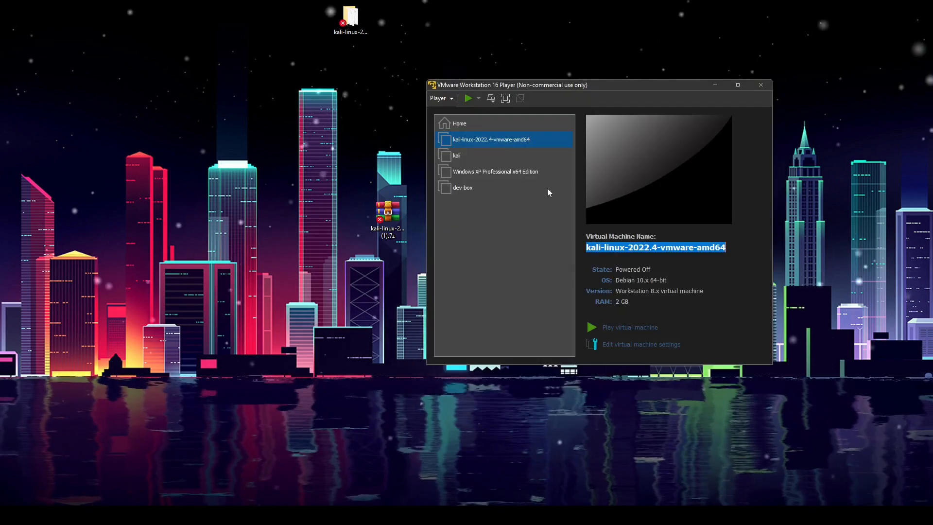
Reopen the Kali virtual machine's settings and examine each hardware device from memory through network adapter and USB controller to display
left_click(628, 344)
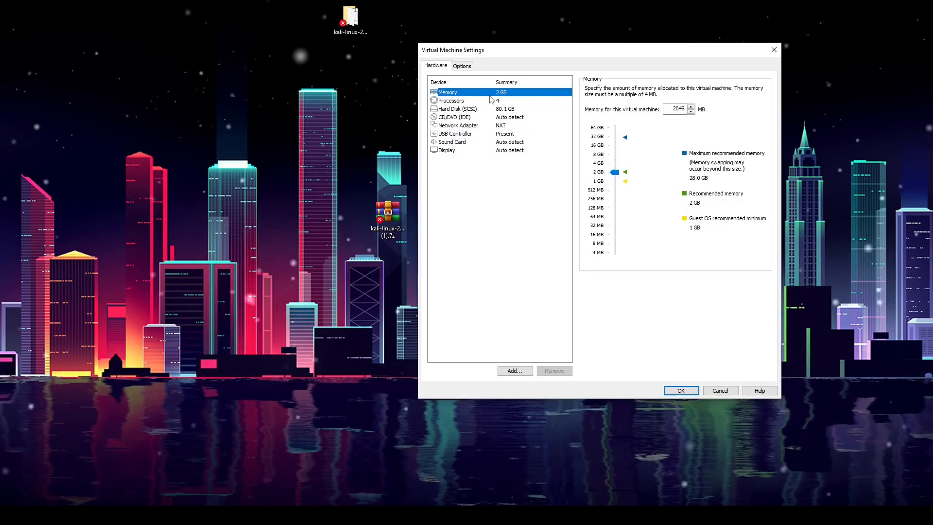
left_click(465, 102)
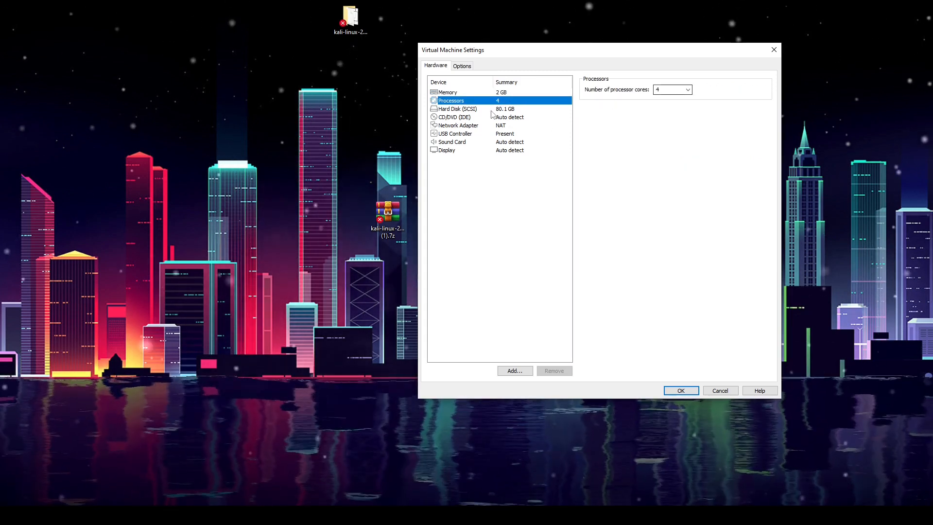
left_click(538, 110)
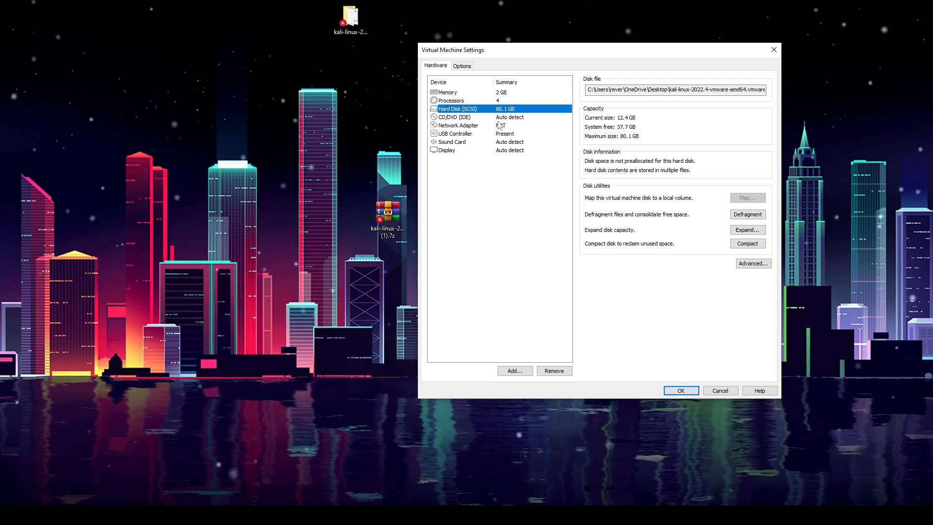
left_click(495, 120)
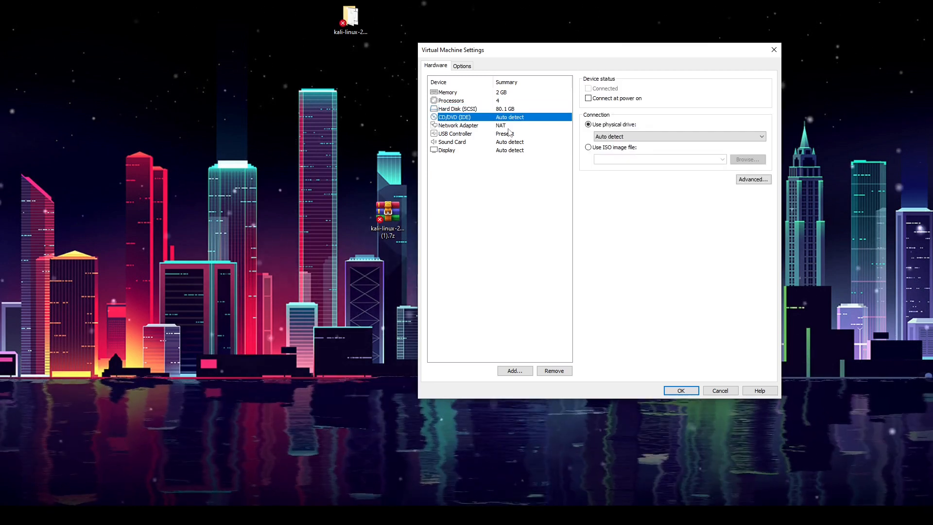
left_click(508, 125)
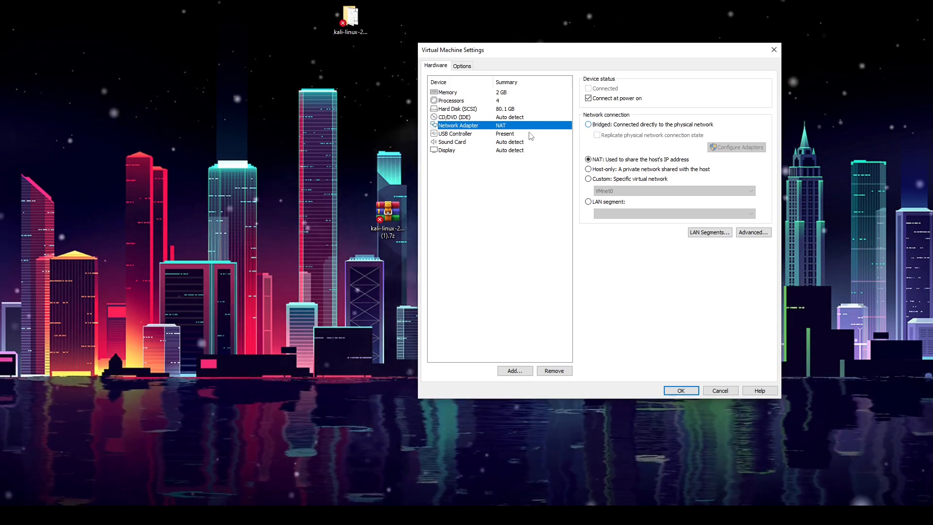
left_click(459, 134)
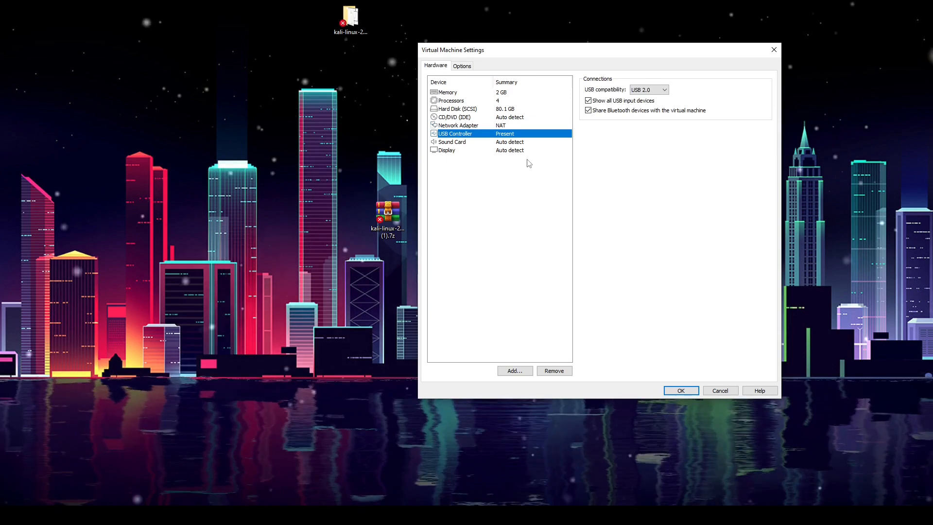
key("Down")
key("Down")
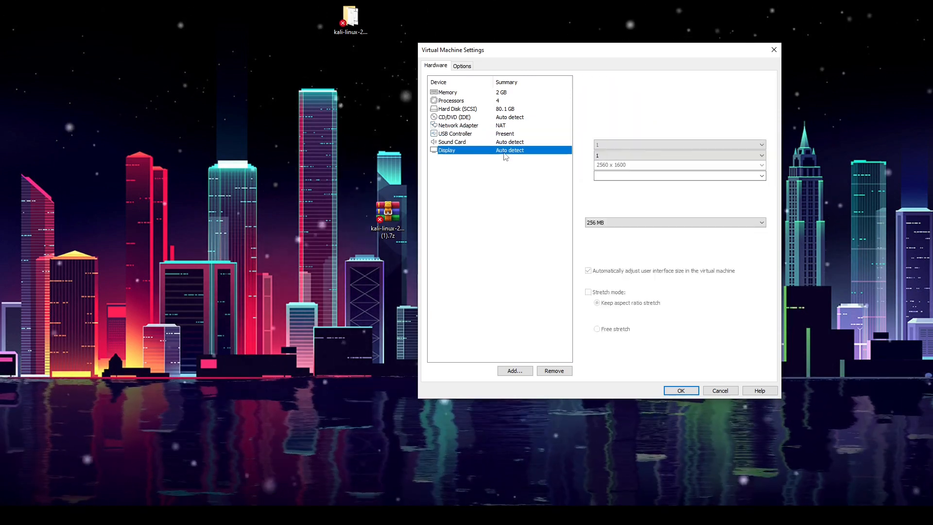
key("Up")
key("Down")
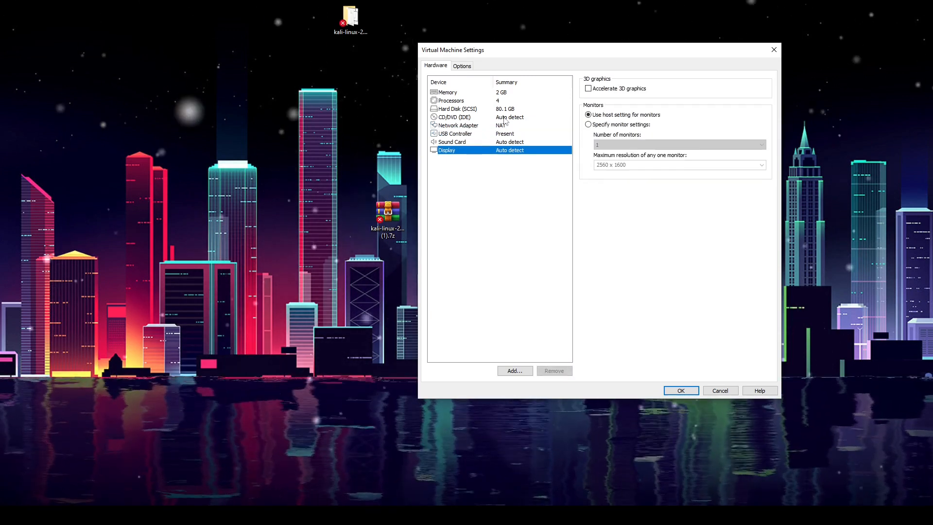
Recheck the CD/DVD, display, sound card, USB, hard disk, processor and memory settings and close the dialog without changing them
left_click(471, 118)
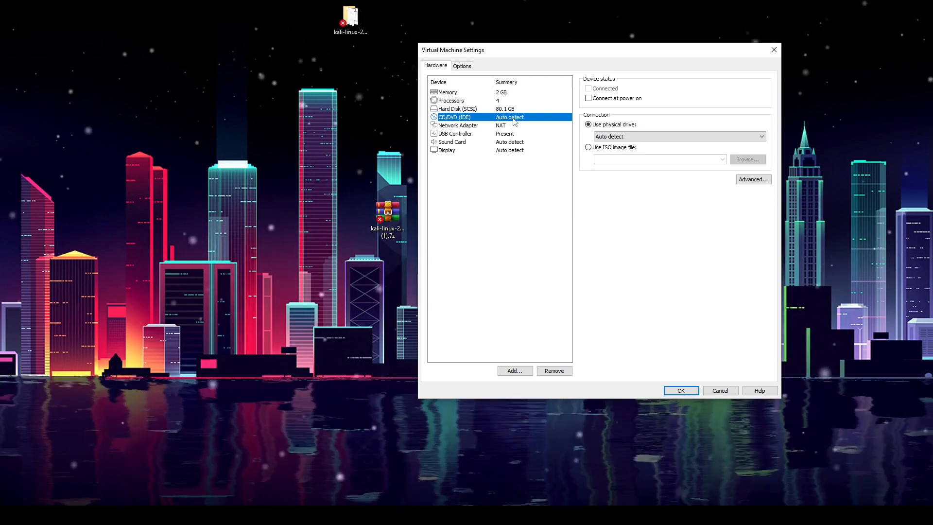
left_click(510, 150)
left_click(509, 142)
left_click(506, 133)
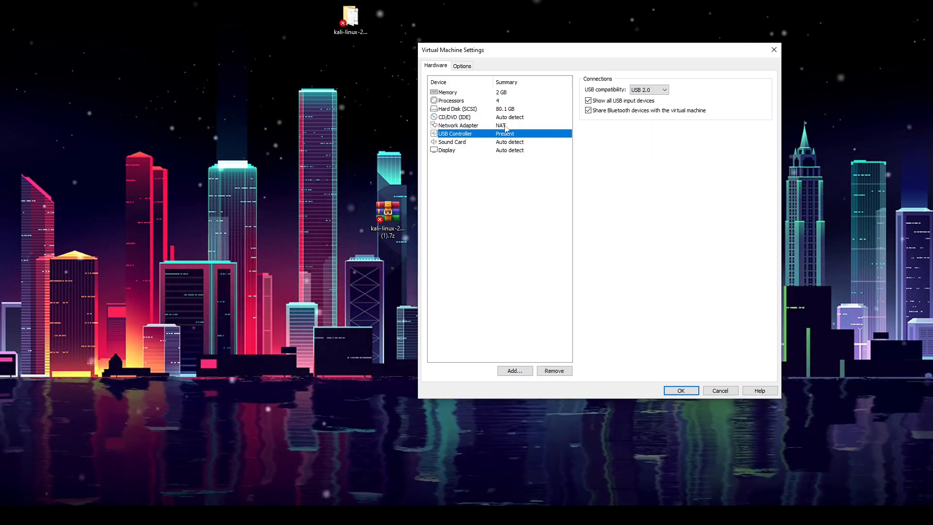
left_click(507, 117)
left_click(506, 108)
left_click(503, 101)
left_click(503, 93)
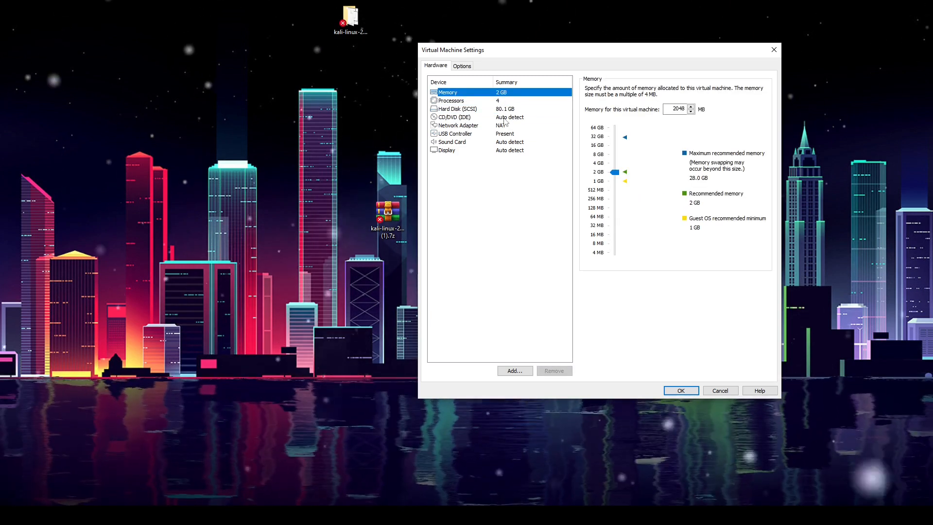
left_click(505, 118)
left_click(510, 150)
left_click(510, 142)
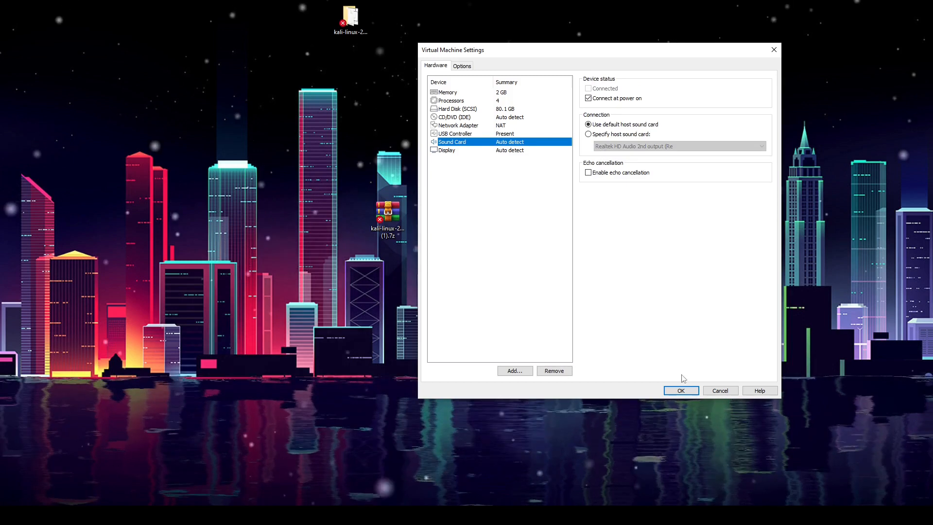
left_click(680, 391)
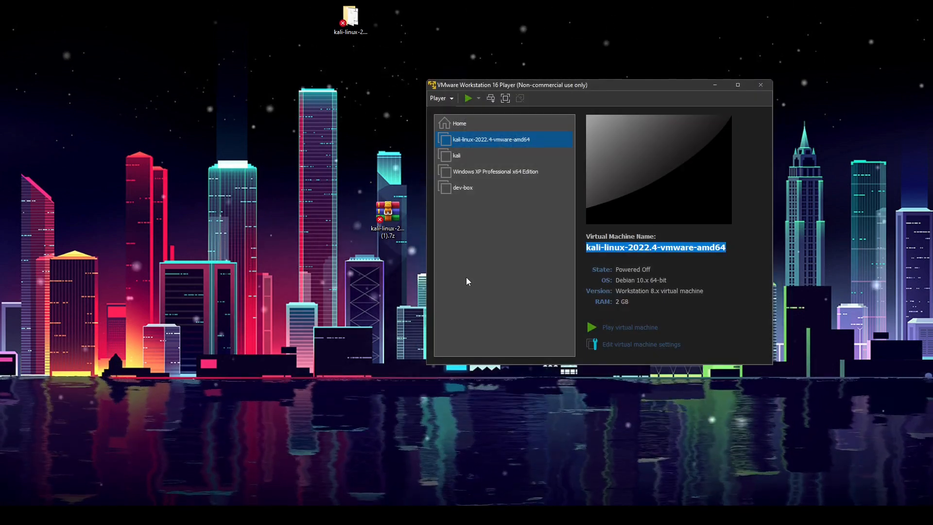
Start the kali-linux-2022.4-vmware-amd64 virtual machine, enlarge its window and move it toward the upper middle of the desktop
left_click(631, 328)
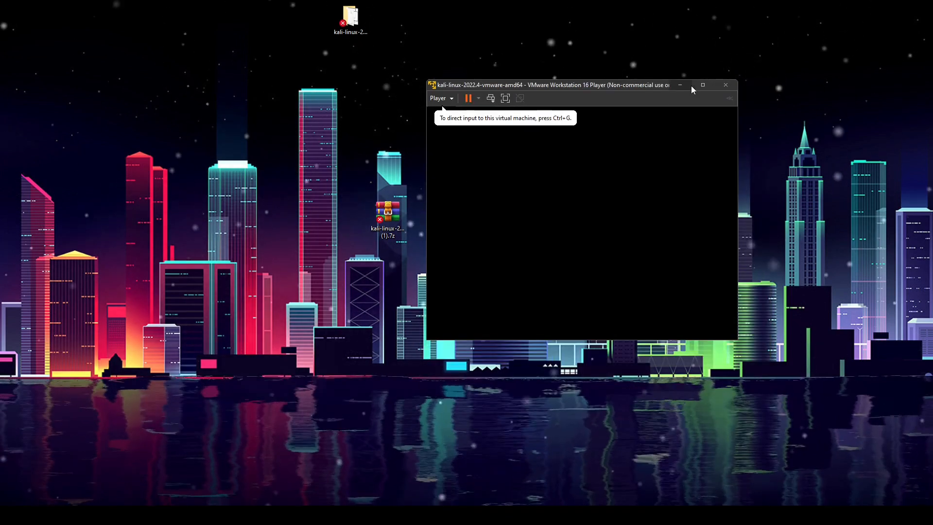
left_click_drag(595, 84, 411, 72)
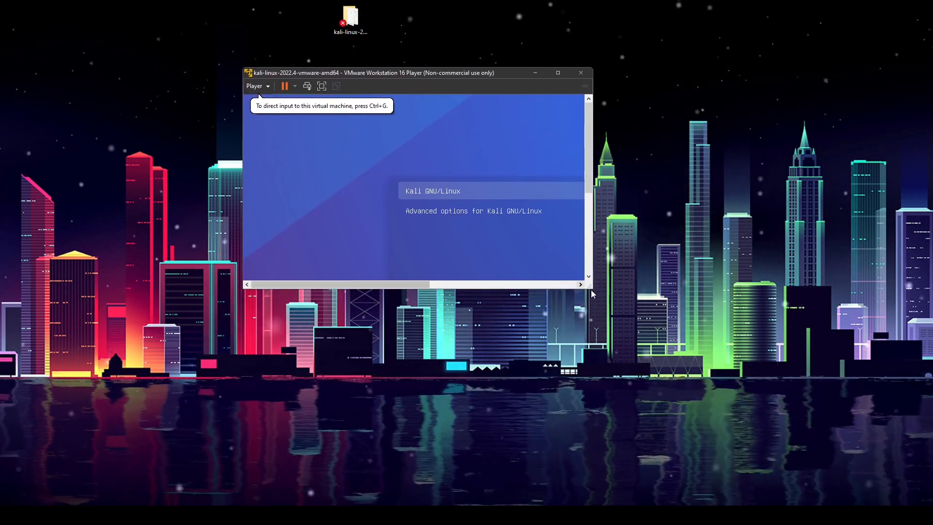
left_click_drag(591, 288, 840, 433)
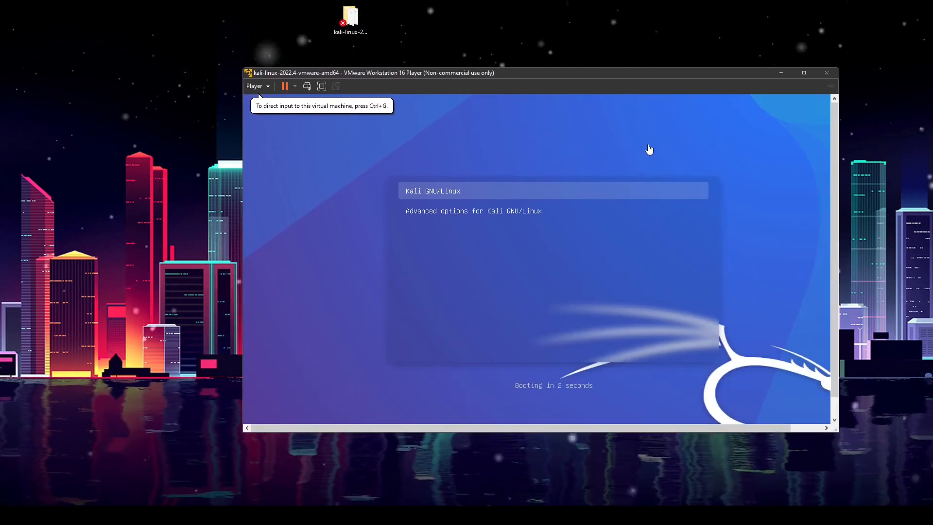
left_click_drag(623, 77, 491, 37)
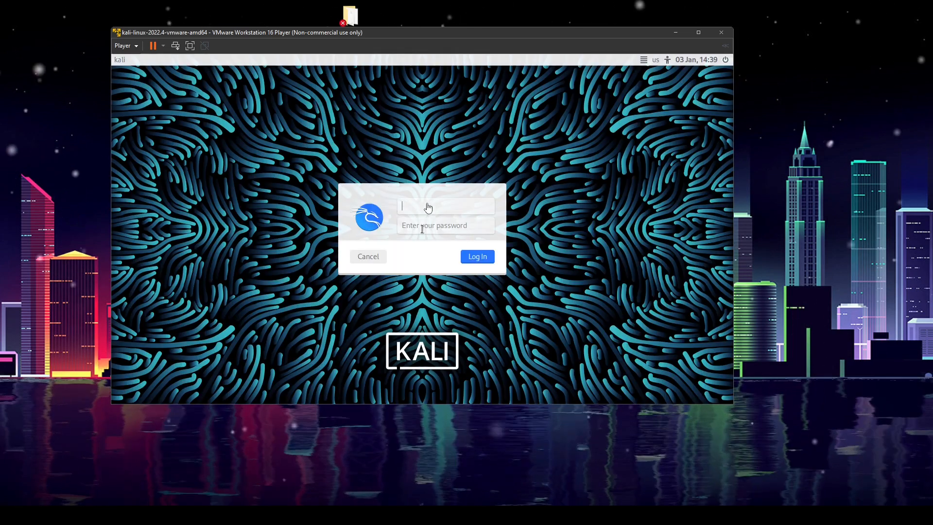
Log in to the Kali virtual machine with the default kali username and the account password
left_click(427, 205)
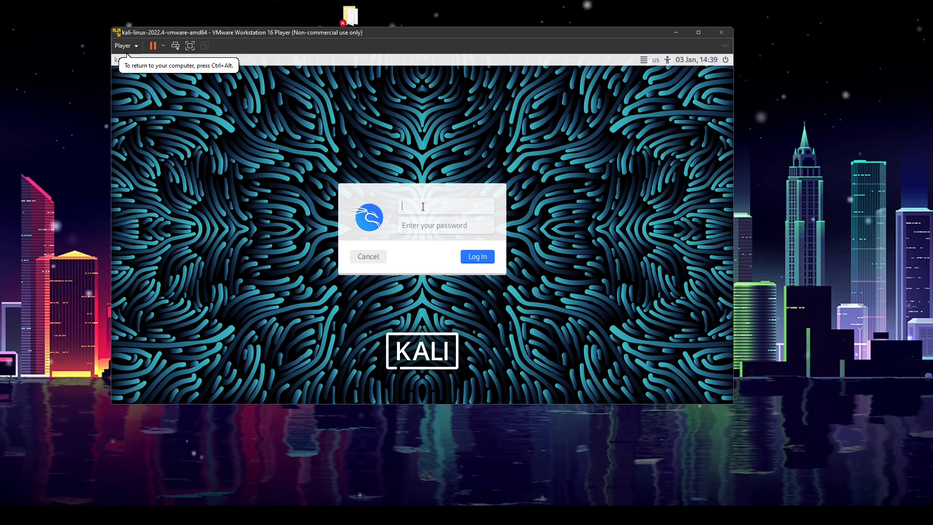
type("kali")
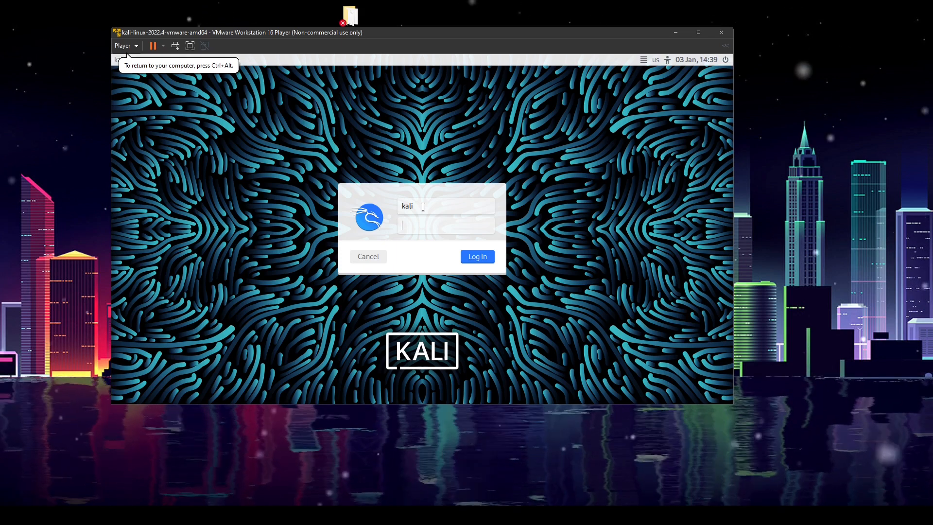
type("ali")
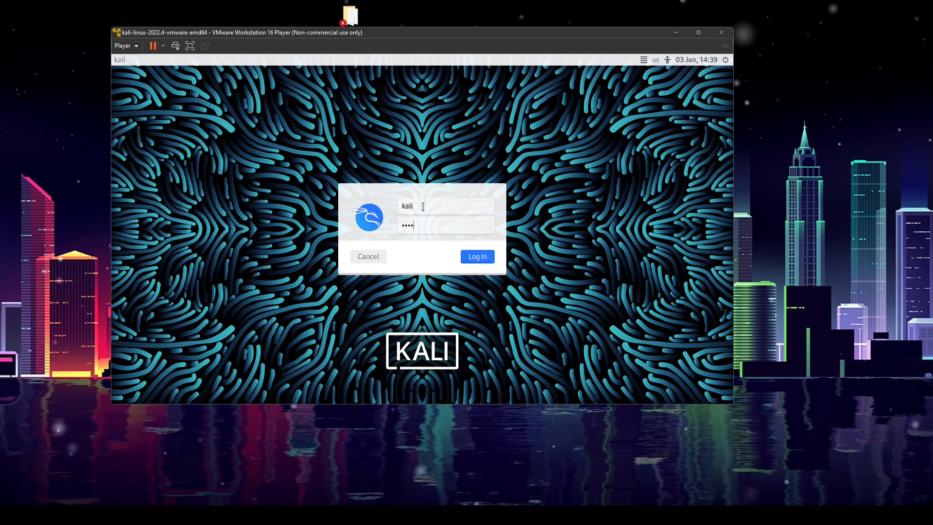
key("Return")
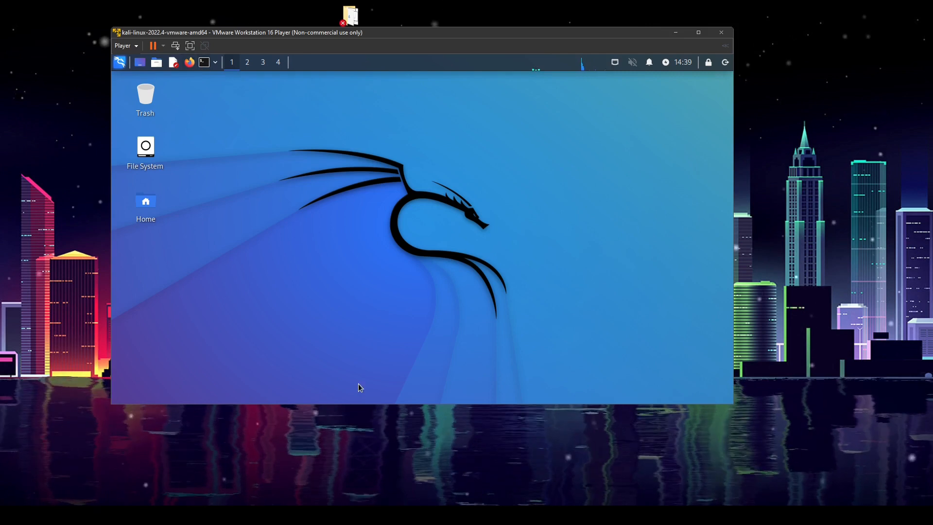
Open a terminal window on the Kali desktop and close it again
key("ctrl+alt+t")
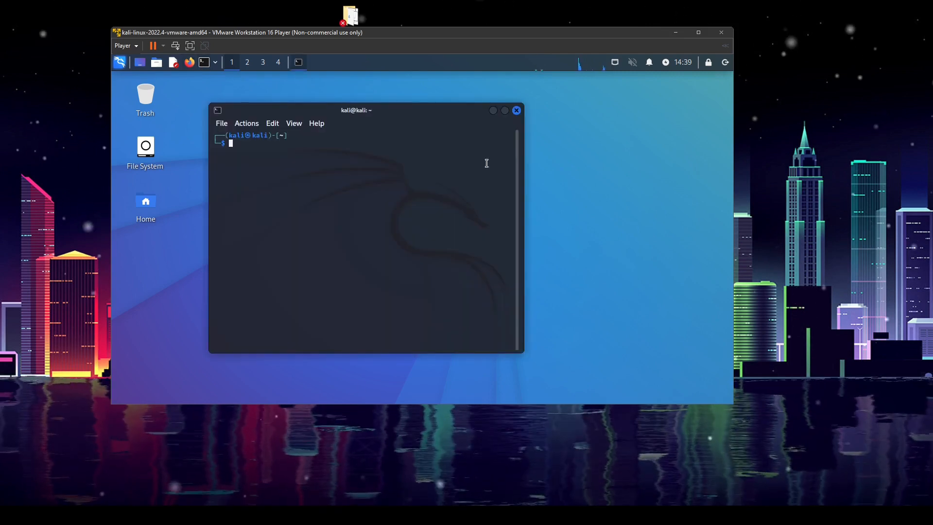
left_click(517, 111)
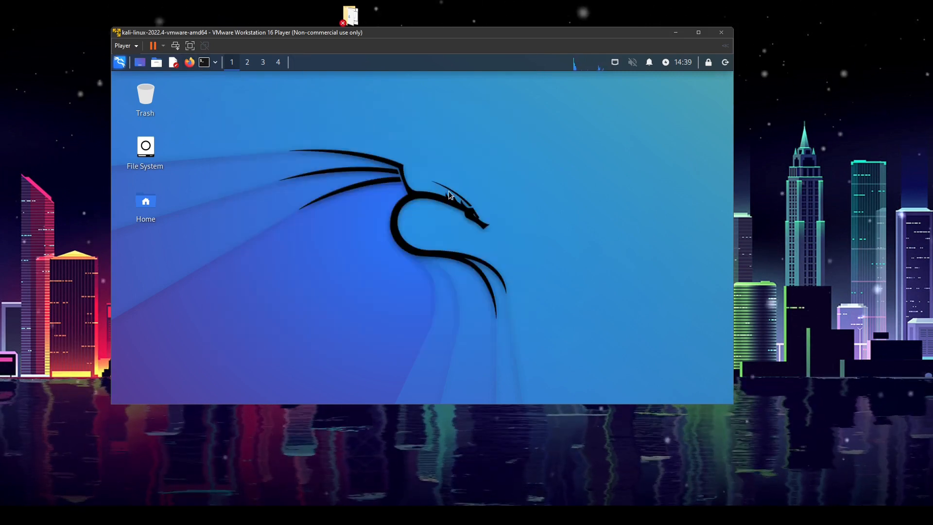